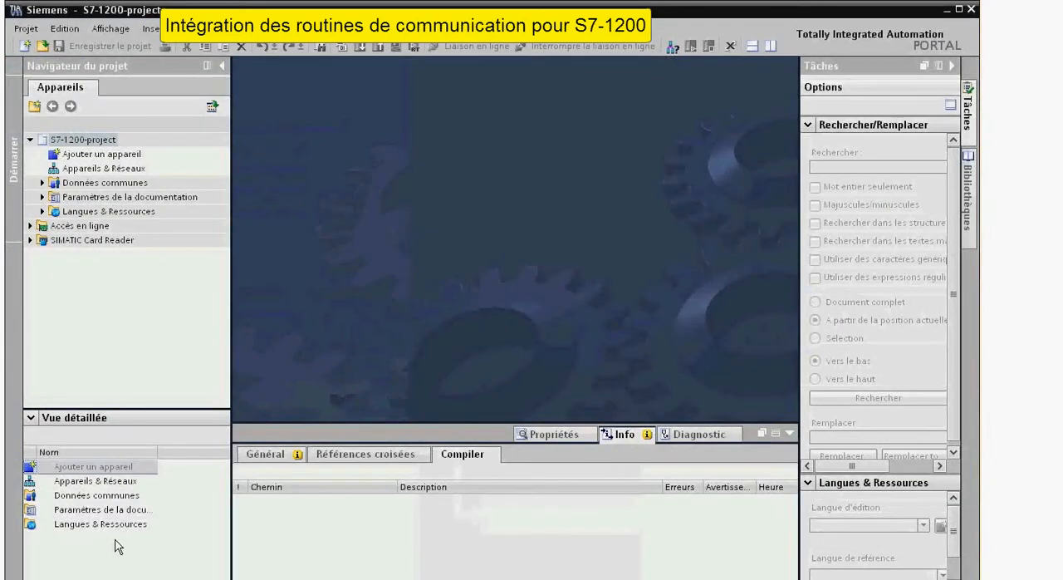
Start adding an S7-1200 controller, choosing CPU 1214C AC/DC/Rly 6ES7 214-1BE30-0XB0 with firmware version V2.0.
left_click(114, 155)
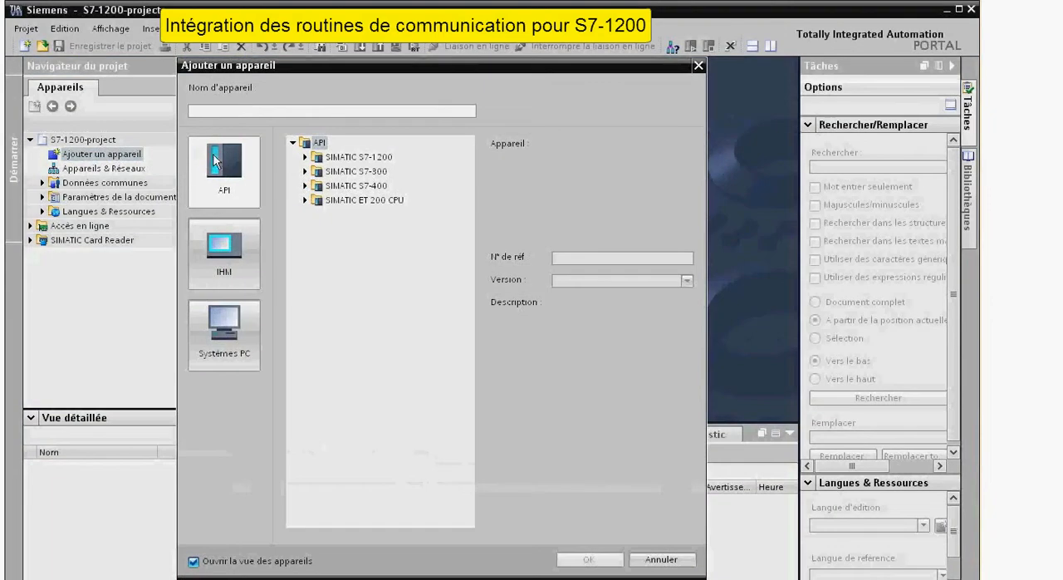
left_click(222, 172)
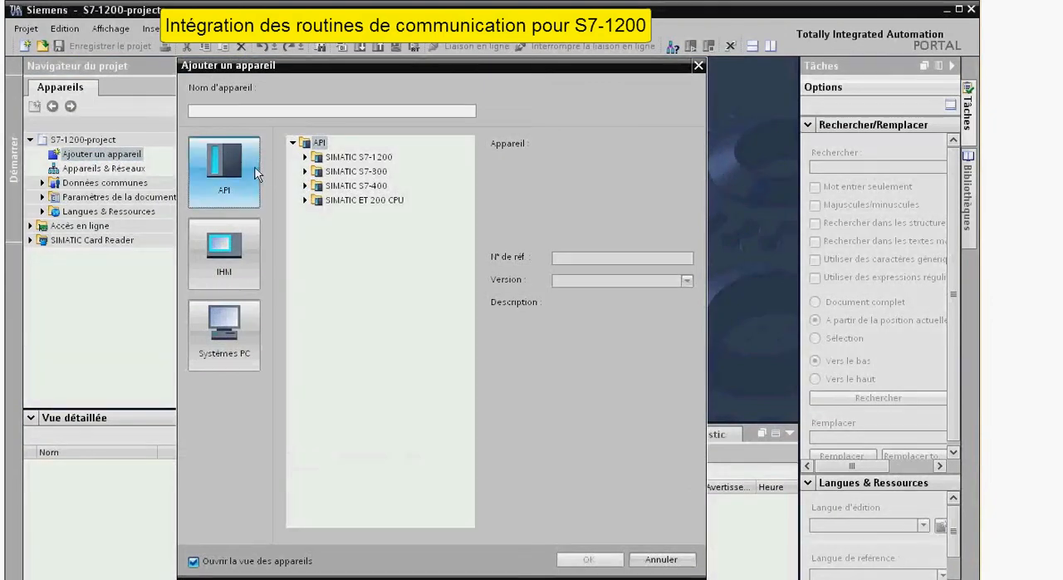
left_click(306, 157)
left_click(316, 171)
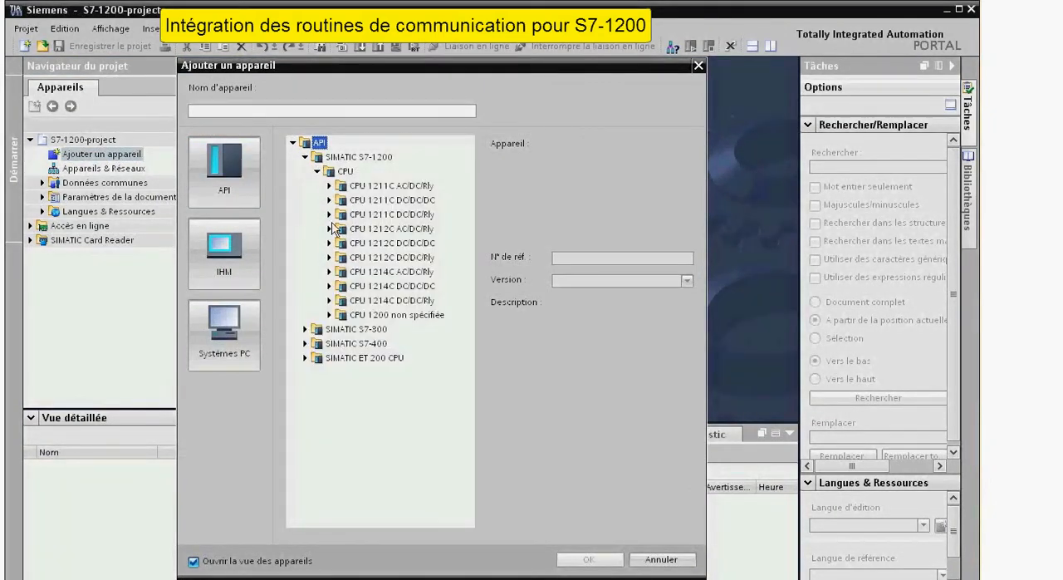
left_click(331, 273)
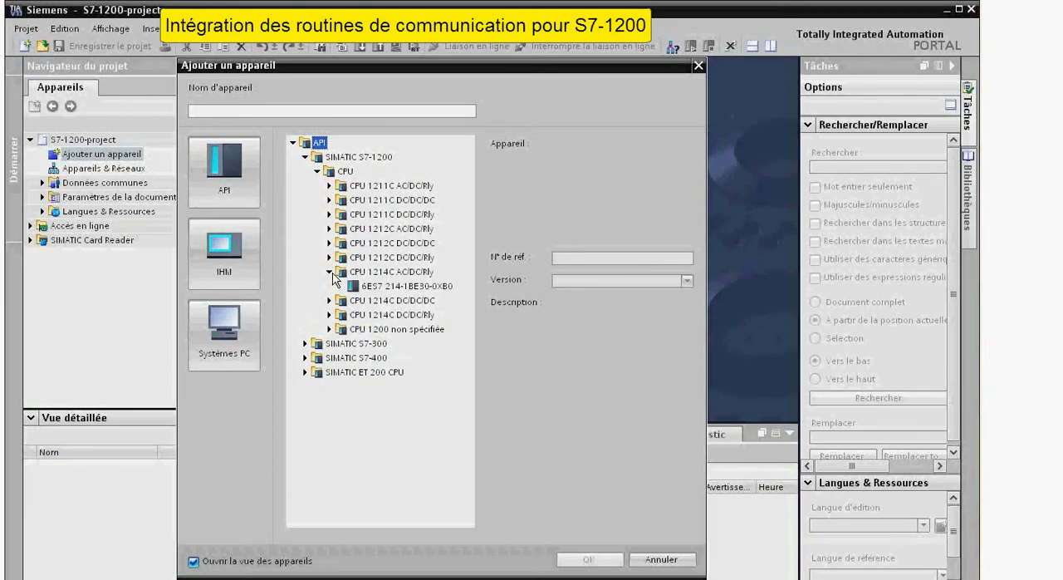
left_click(355, 286)
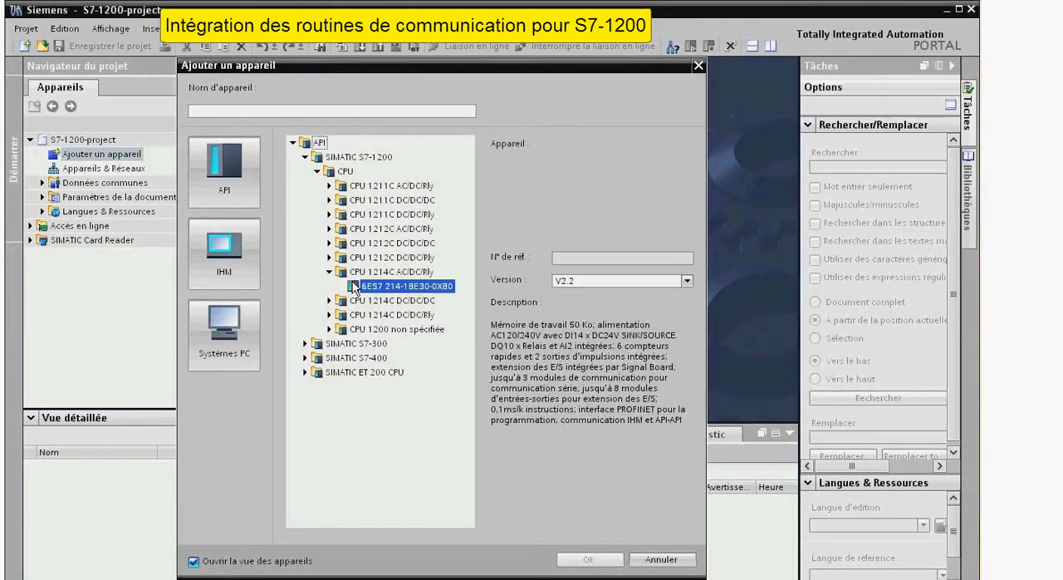
left_click(687, 280)
left_click(674, 306)
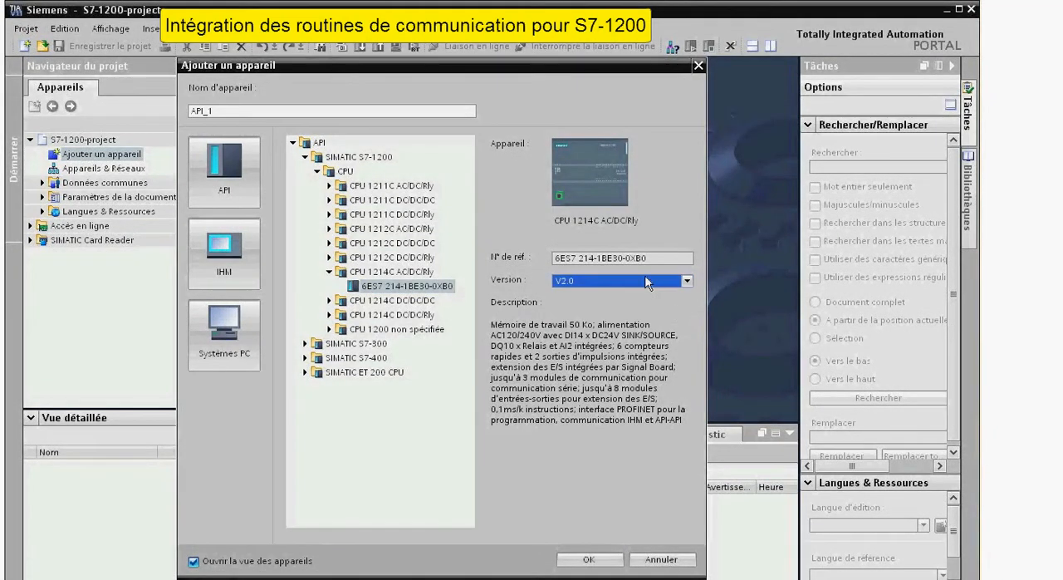
Name the new controller S7-1214C and add it to the project.
double_click(349, 111)
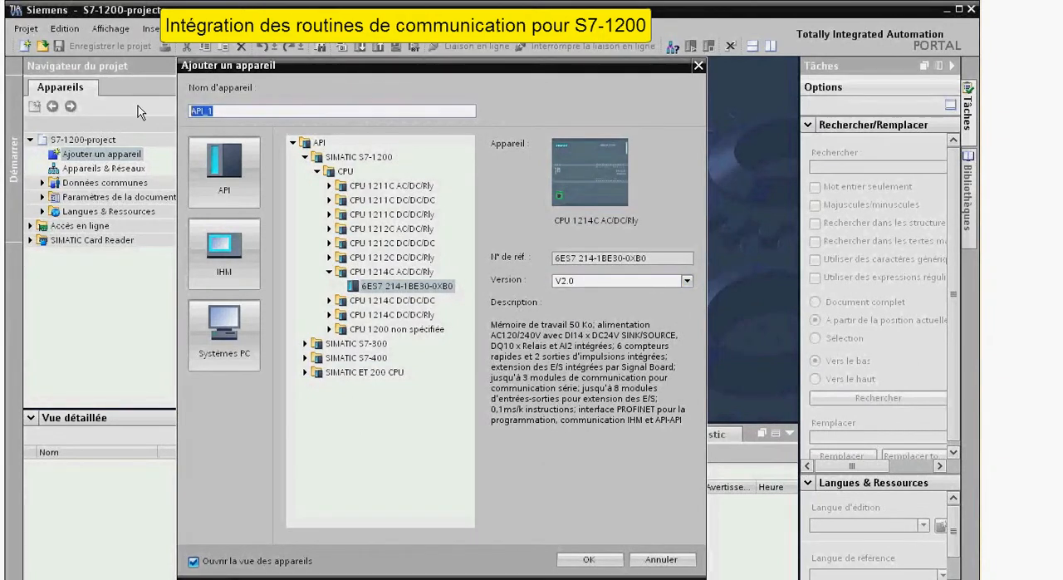
type("S7-1214C")
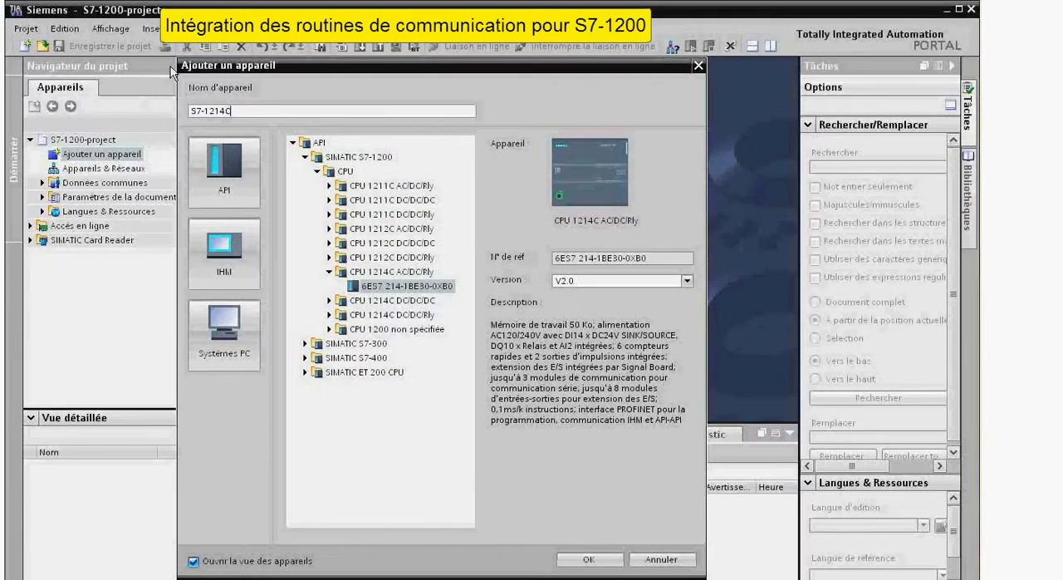
left_click(590, 560)
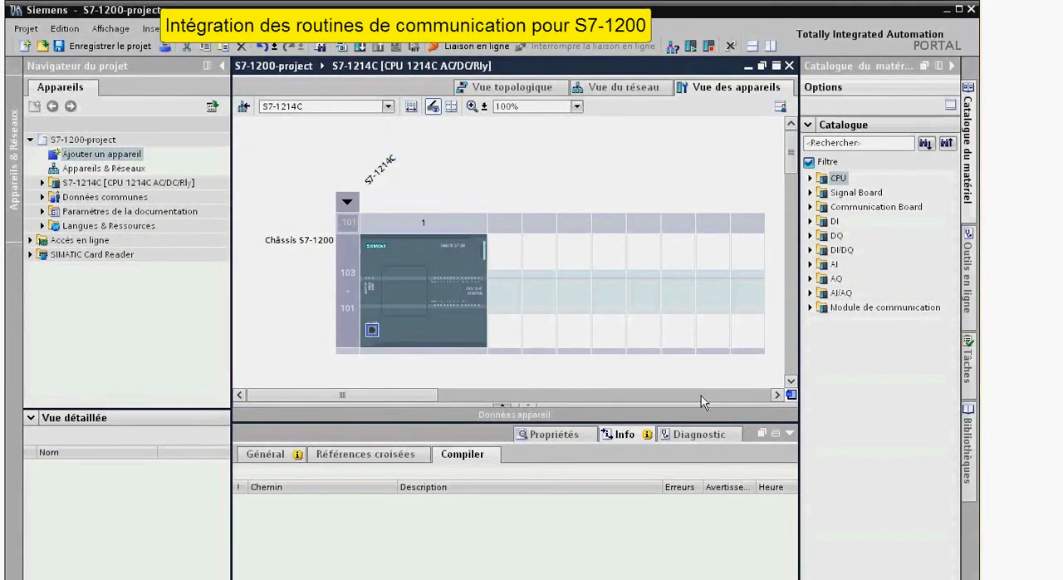
Connect the CPU's PROFINET interface to a new subnet in its Ethernet address properties.
left_click(573, 434)
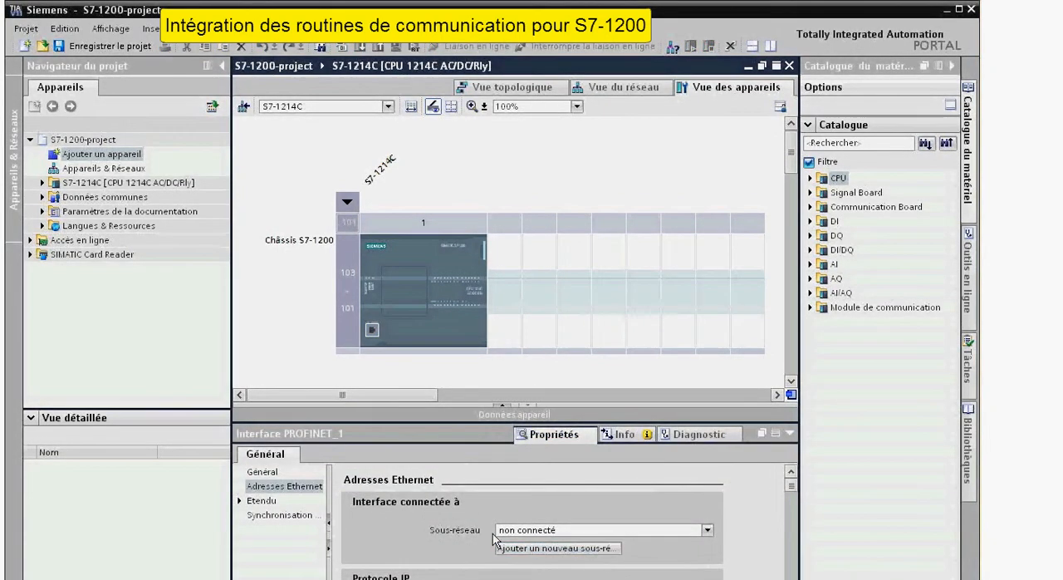
left_click(285, 488)
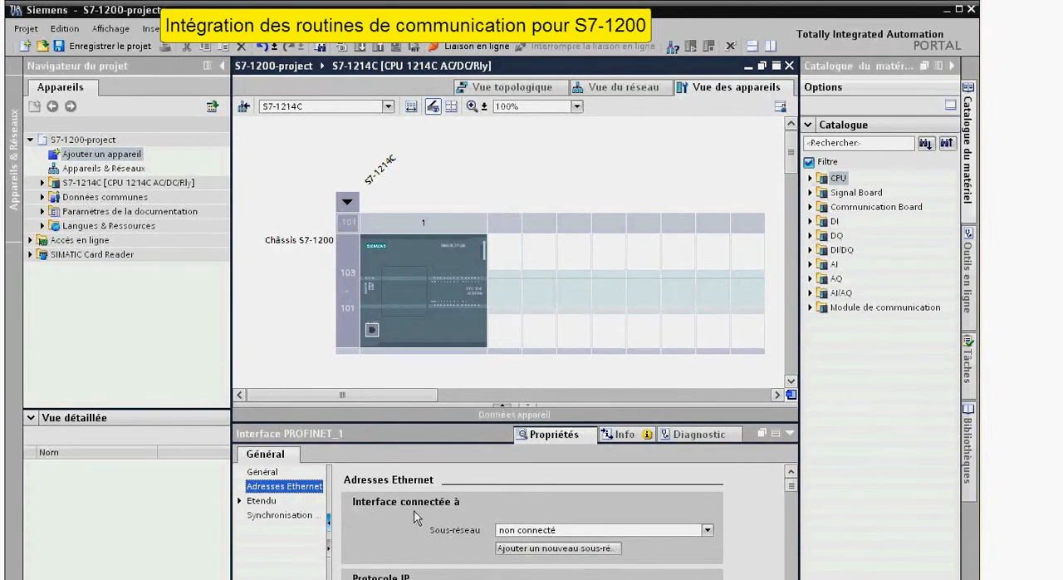
left_click(572, 551)
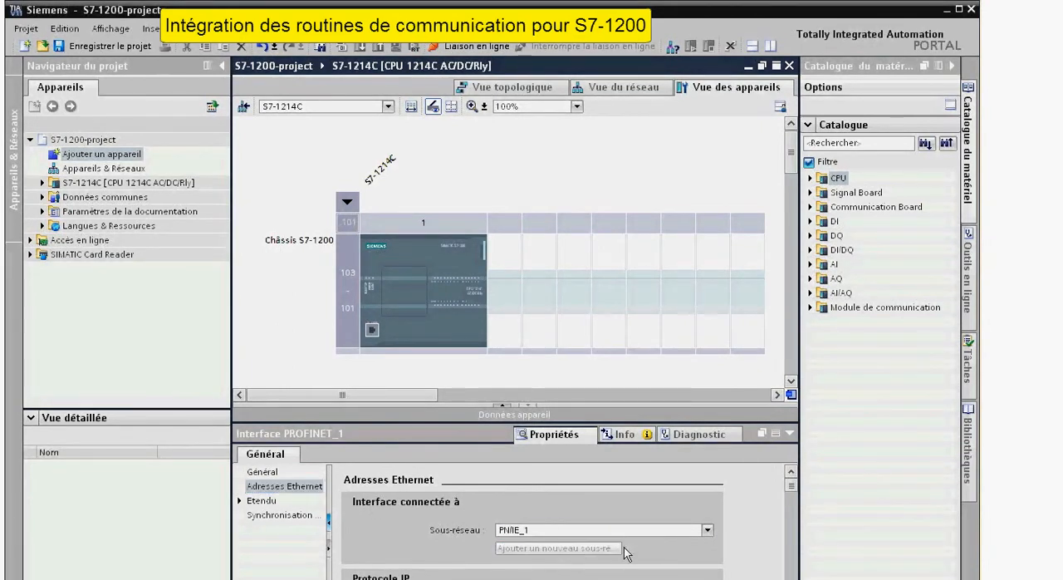
Set the PROFINET interface's IP address to 192.168.10.12.
scroll(791, 488, "down", 5)
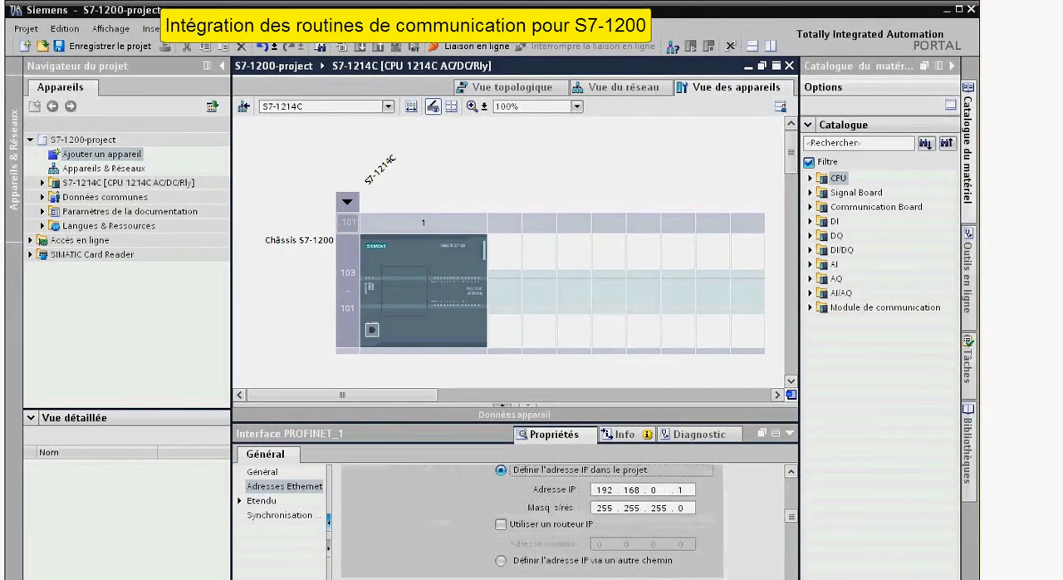
scroll(790, 488, "up", 2)
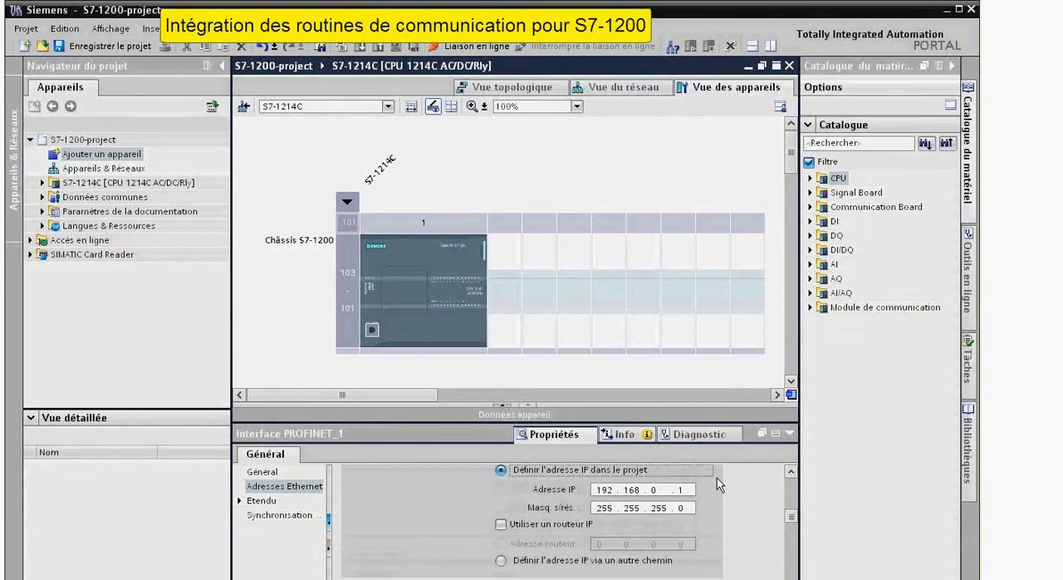
left_click(654, 490)
type("10.1")
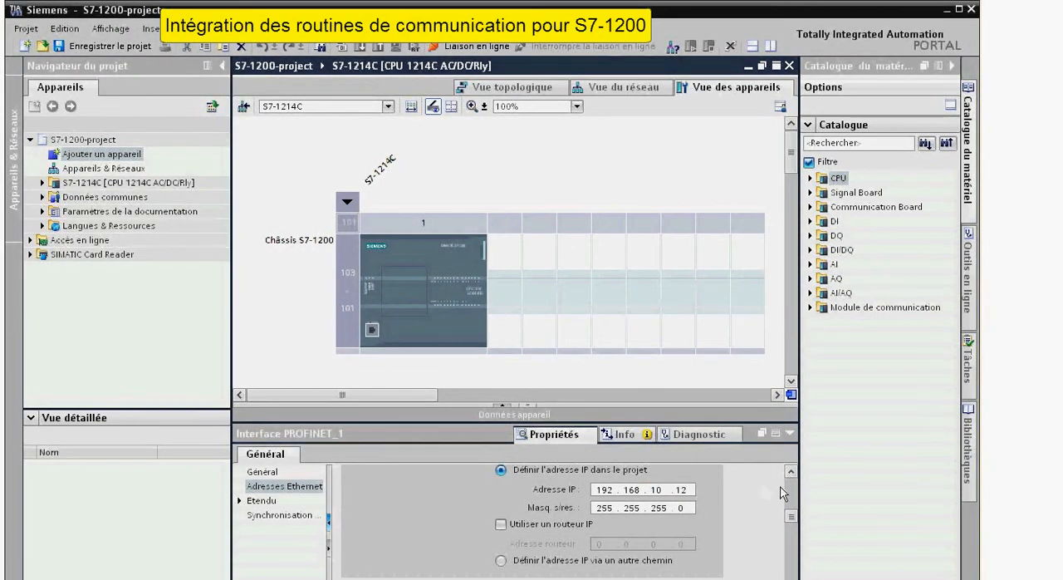
scroll(790, 480, "up", 4)
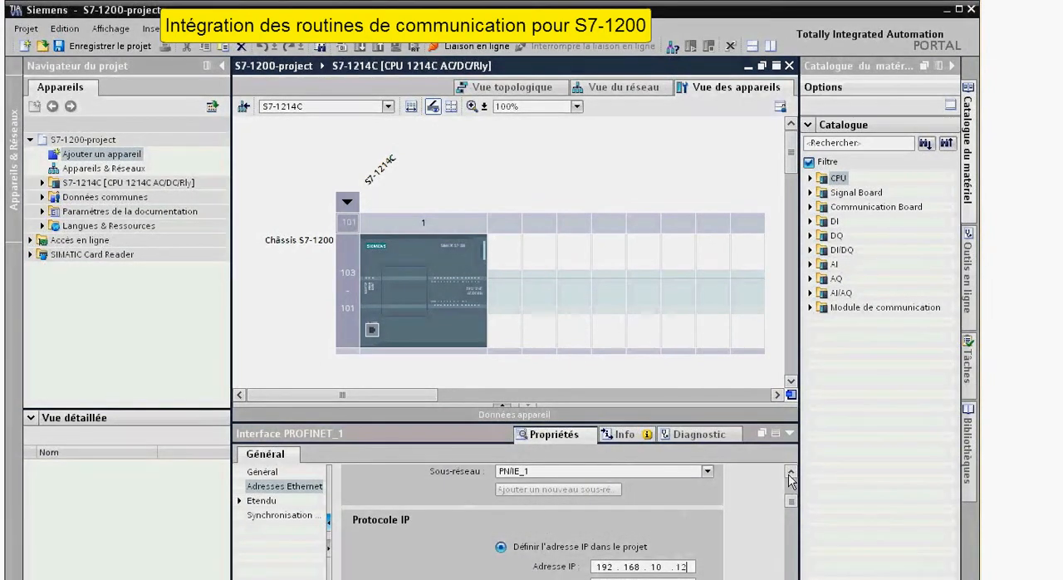
left_click(304, 191)
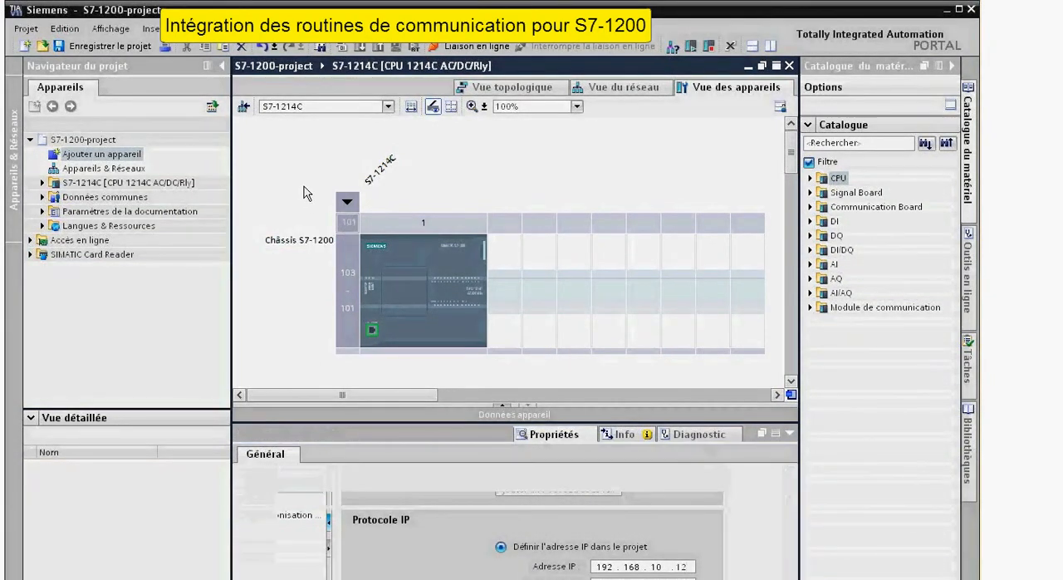
Expand the S7-1214C's program blocks in the project tree and select Main [OB1].
left_click(43, 183)
left_click(54, 226)
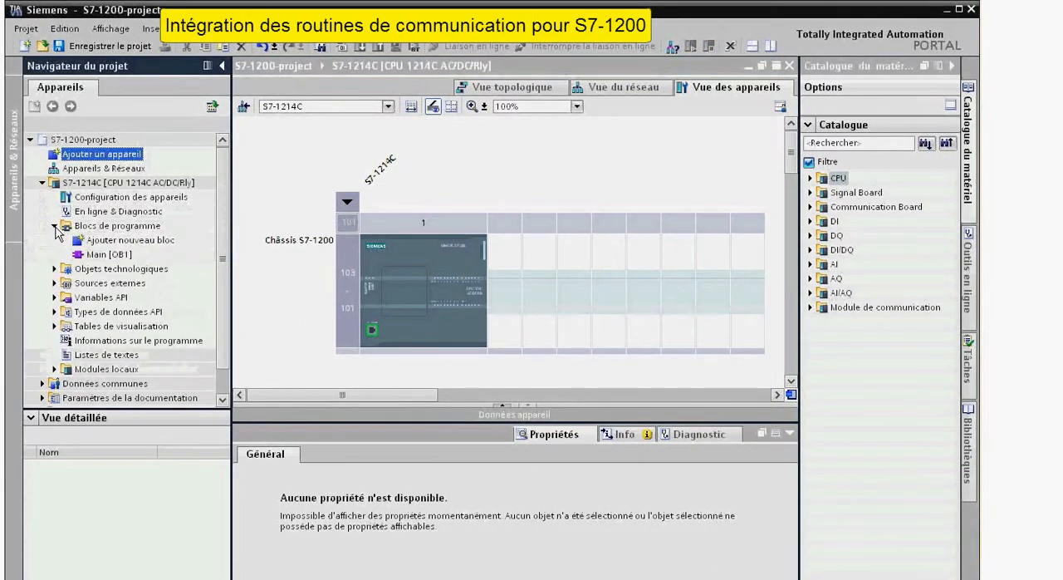
left_click(100, 255)
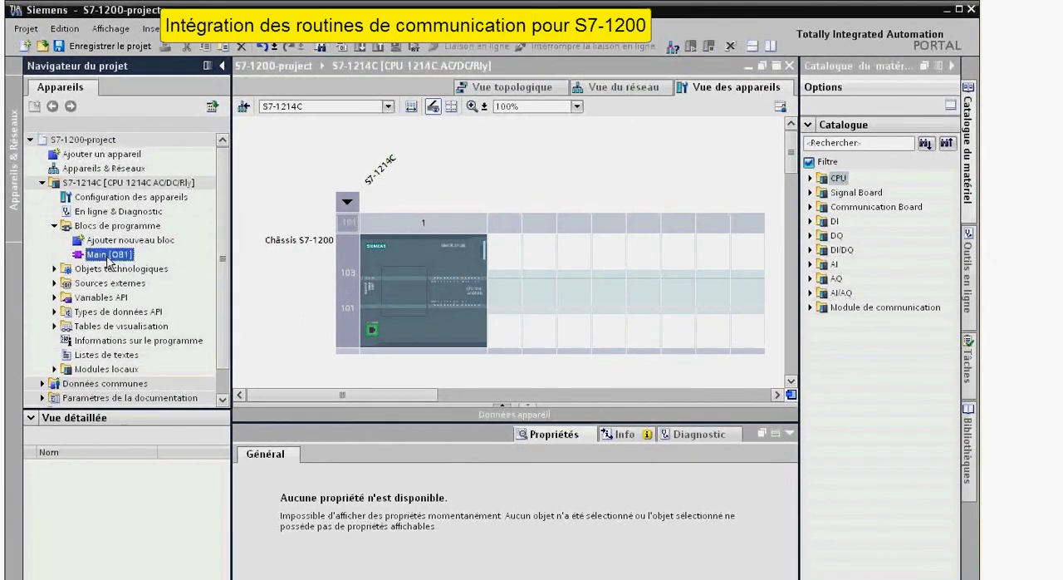
Open the global library ProcesSim_Library_TIA-V11.al11 from the ProcesSim_Library_TIA-V11 folder on drive C.
left_click(249, 29)
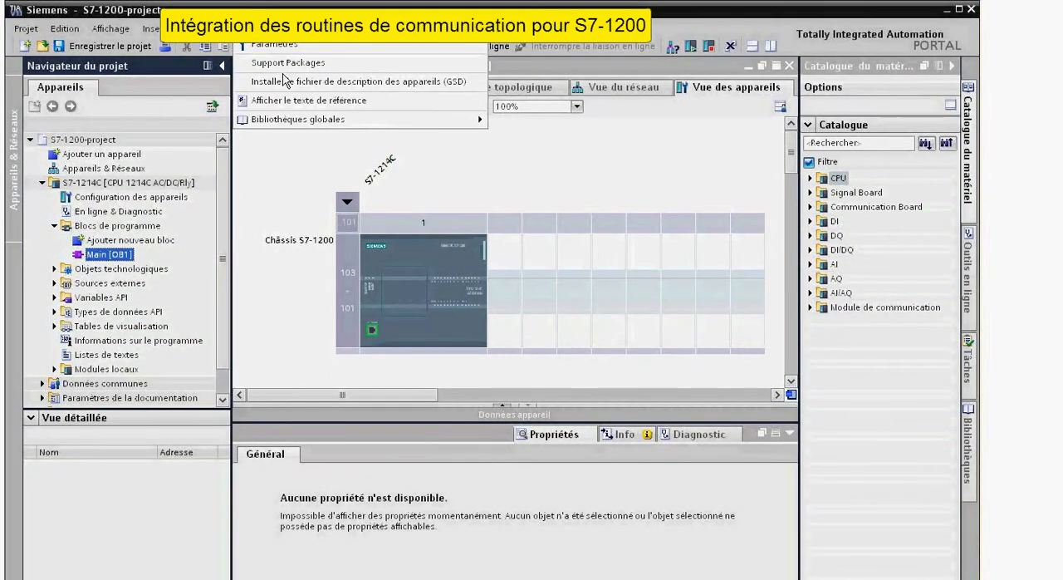
mouse_move(447, 127)
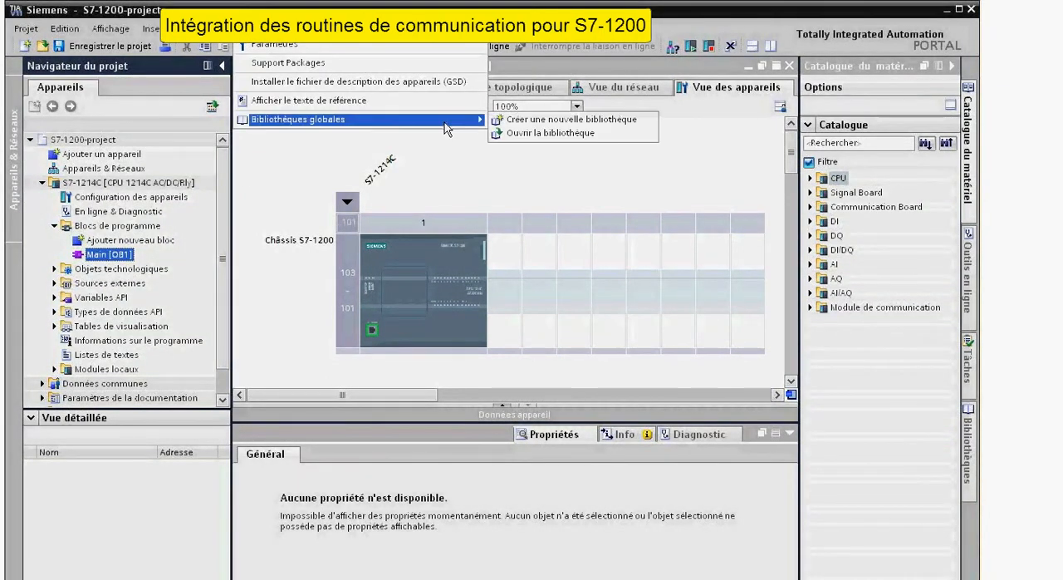
left_click(613, 136)
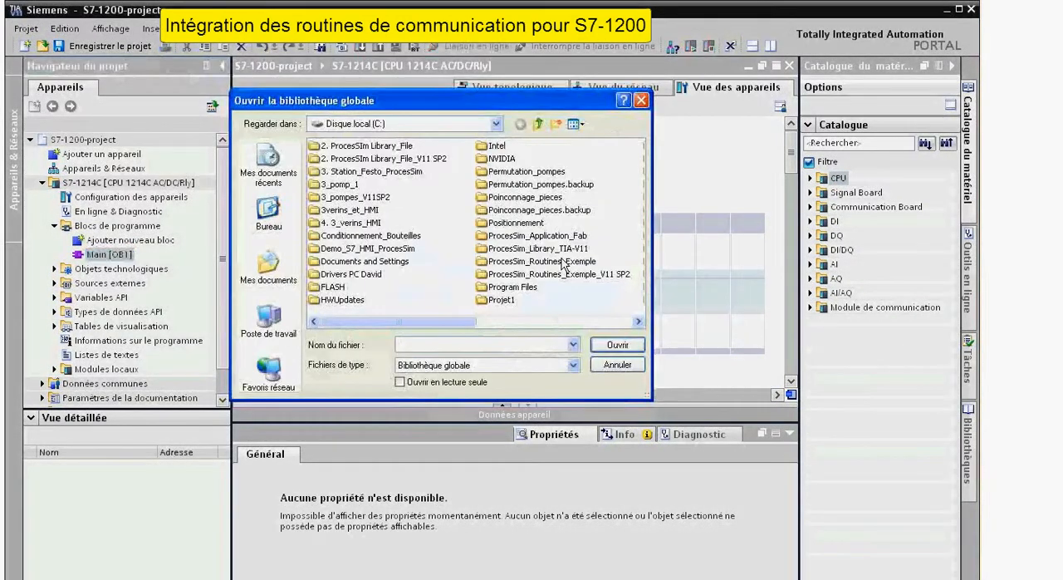
left_click(569, 250)
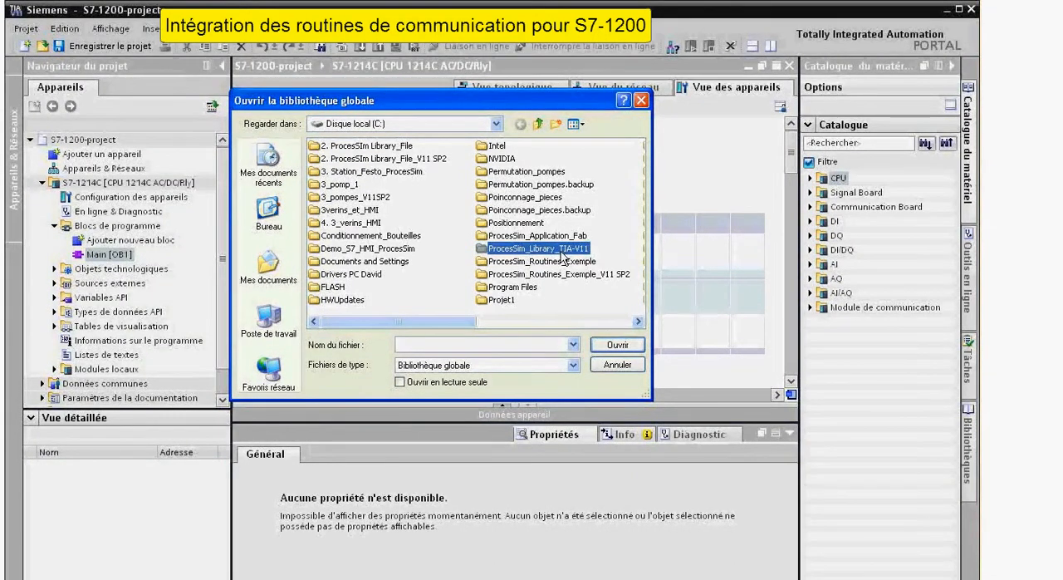
double_click(561, 252)
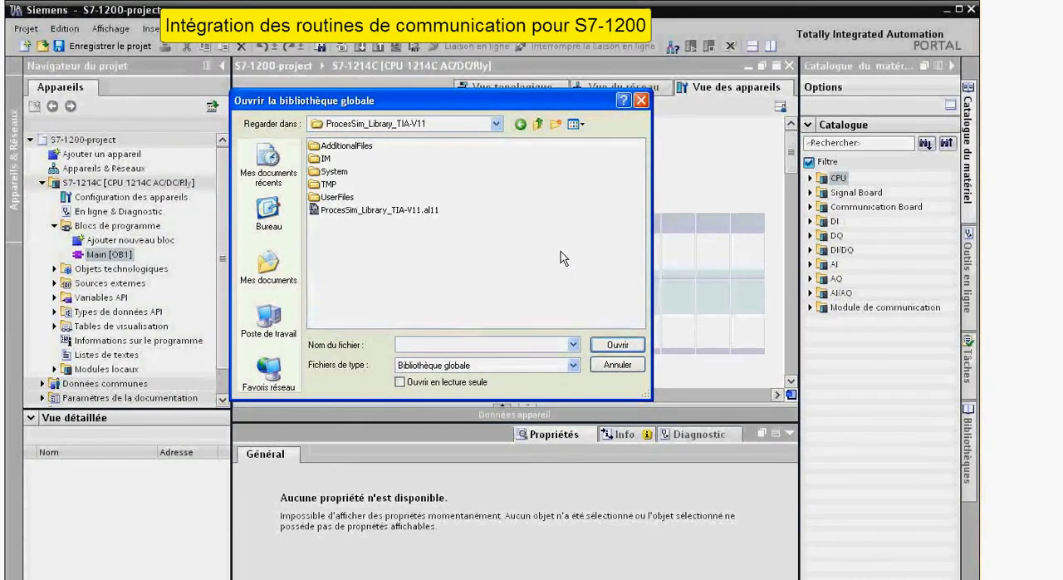
left_click(430, 217)
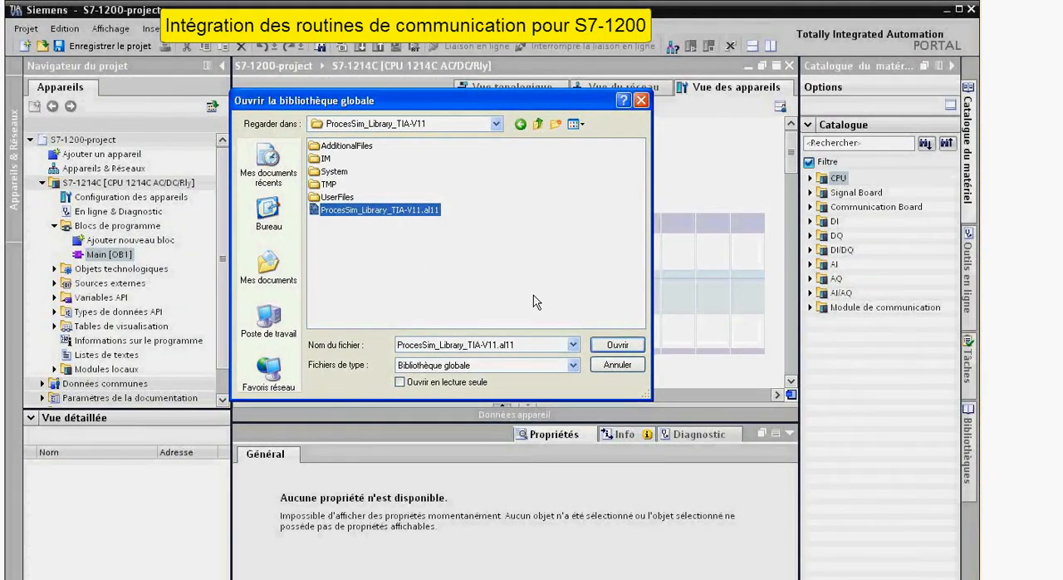
left_click(618, 346)
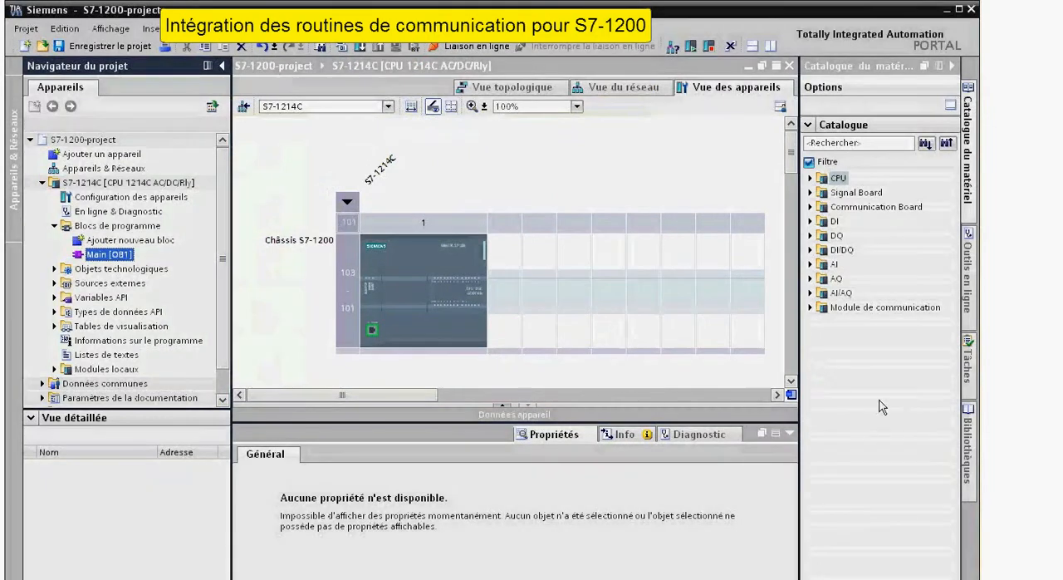
Display the libraries and expand the S7-1200 folder under Modèles de copie in ProcesSim_Library_TIA-V11.
left_click(966, 431)
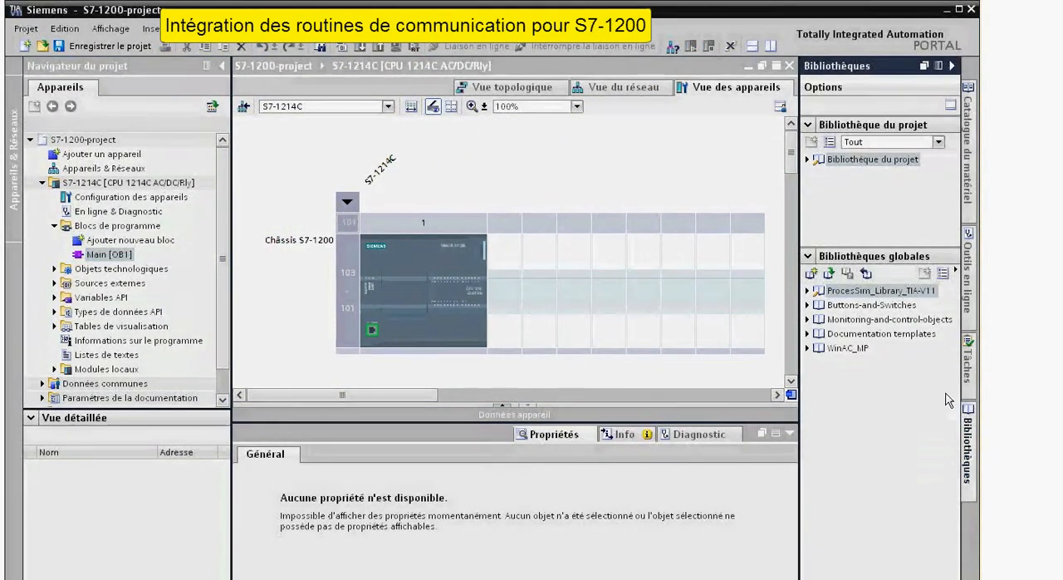
left_click(967, 441)
left_click(967, 442)
left_click(968, 445)
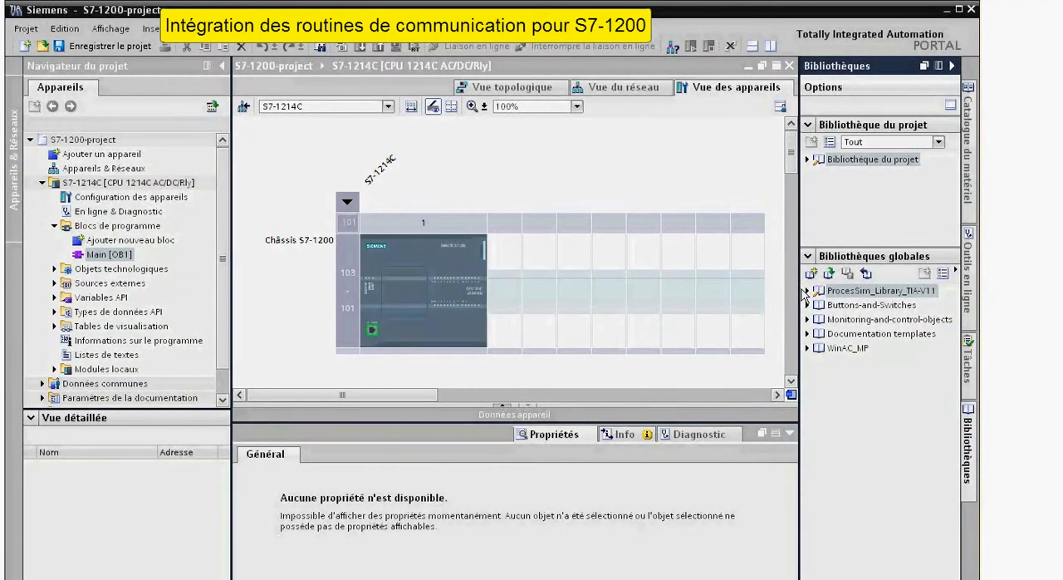
left_click(808, 291)
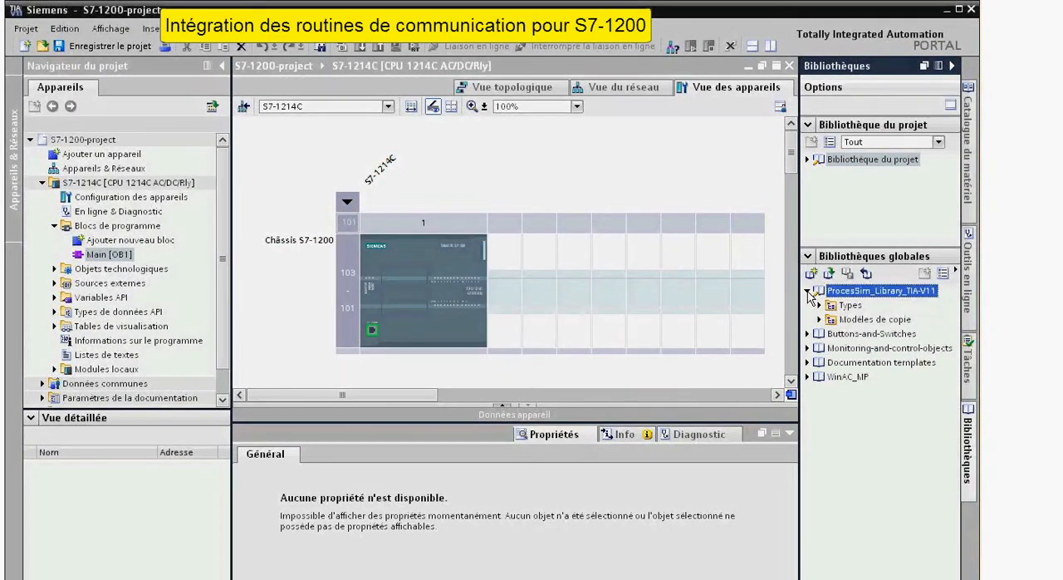
left_click(818, 319)
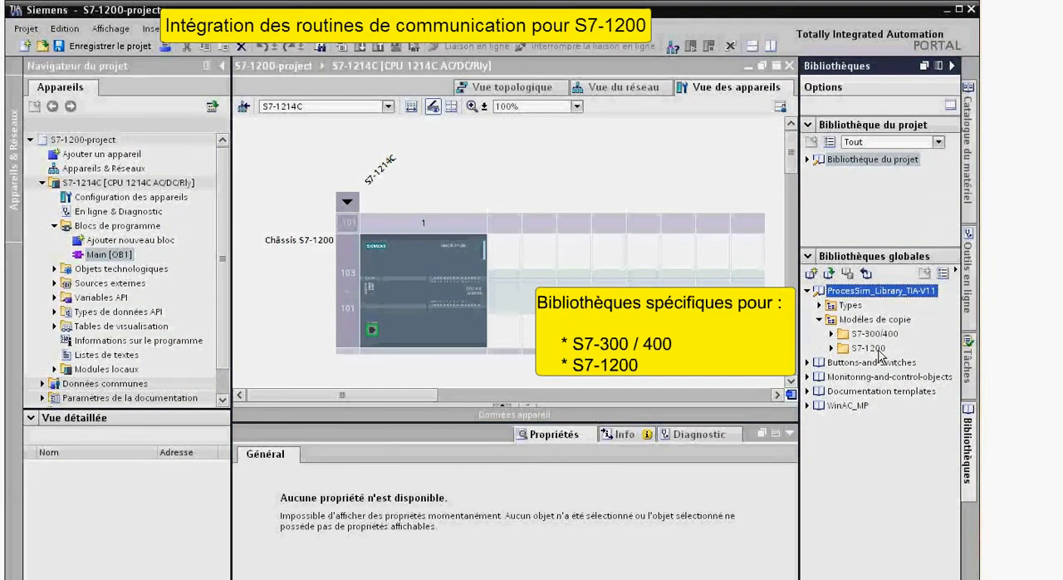
left_click(872, 349)
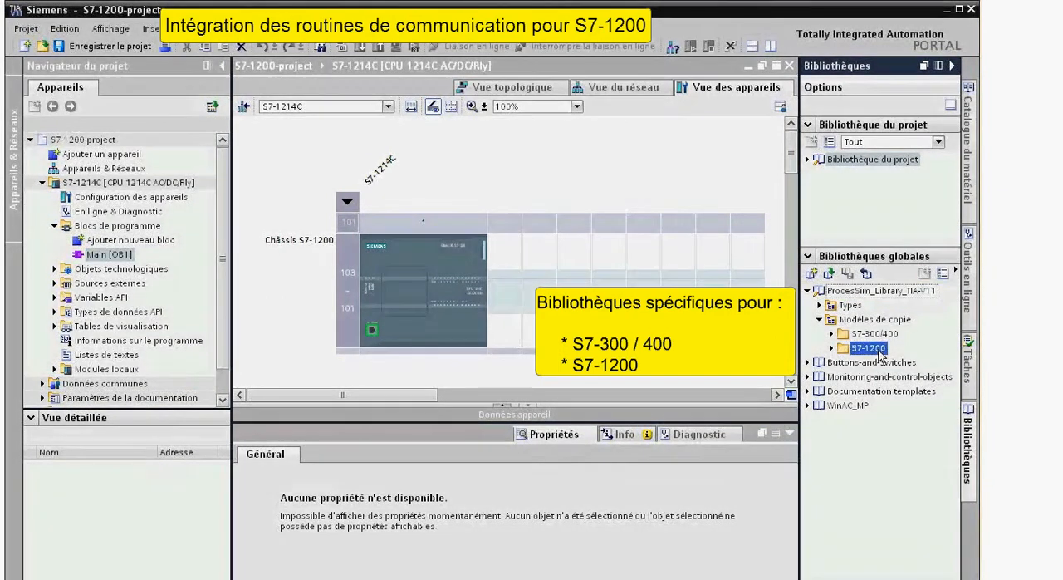
left_click(832, 348)
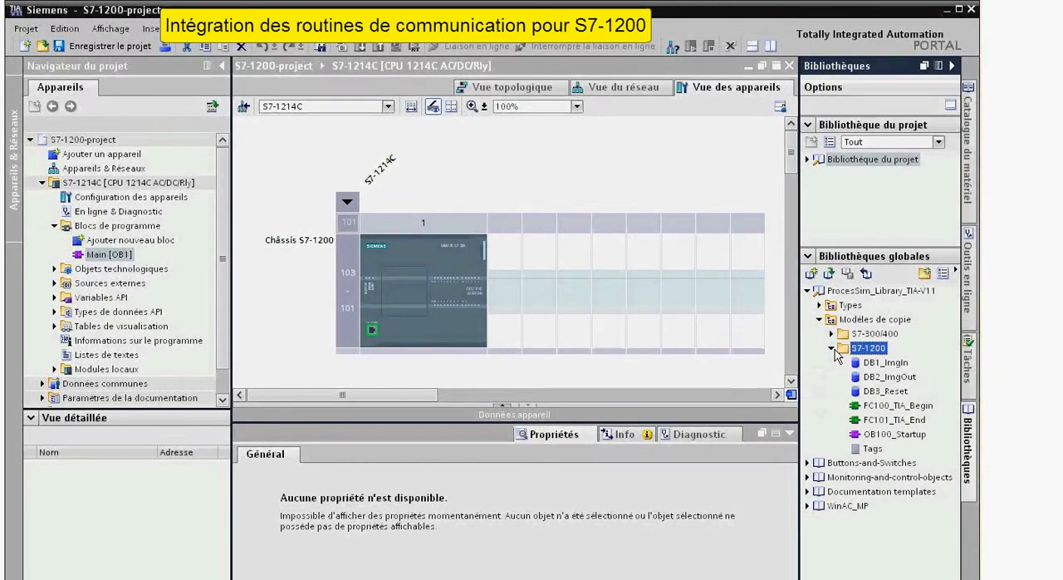
Copy DB1_ImgIn, DB2_ImgOut, DB3_Reset and FC100_TIA_Begin from the library's S7-1200 folder into the S7-1214C's program blocks.
left_click_drag(866, 364, 141, 236)
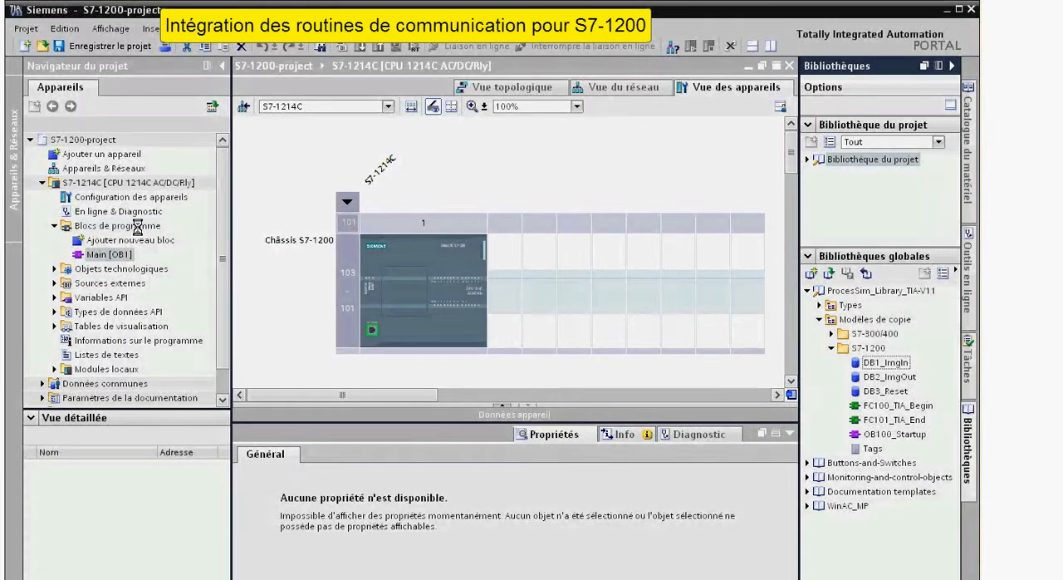
left_click(877, 377)
left_click_drag(883, 380, 150, 235)
left_click(886, 391)
left_click_drag(904, 394, 158, 230)
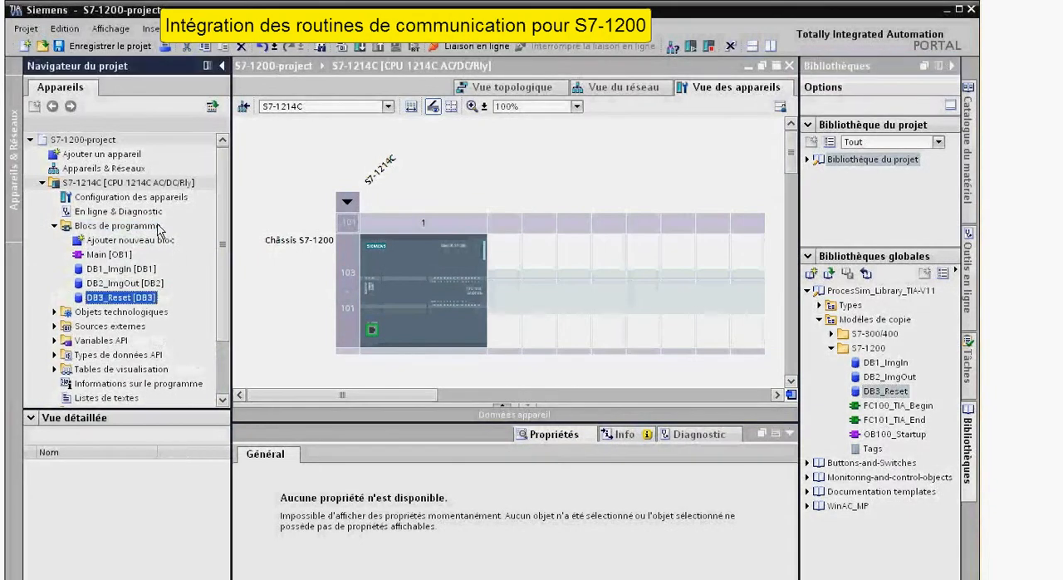
left_click(896, 405)
left_click_drag(896, 405, 108, 235)
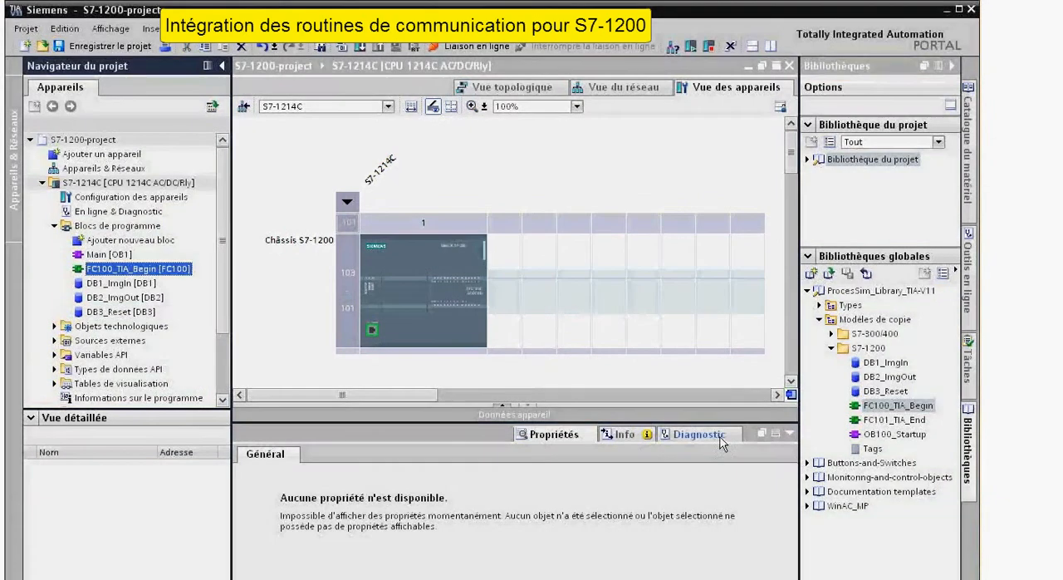
Copy the library's FC101_TIA_End and OB100_Startup into the S7-1214C's program blocks, and its Tags table into Variables API.
left_click_drag(888, 420, 148, 236)
left_click_drag(889, 433, 156, 259)
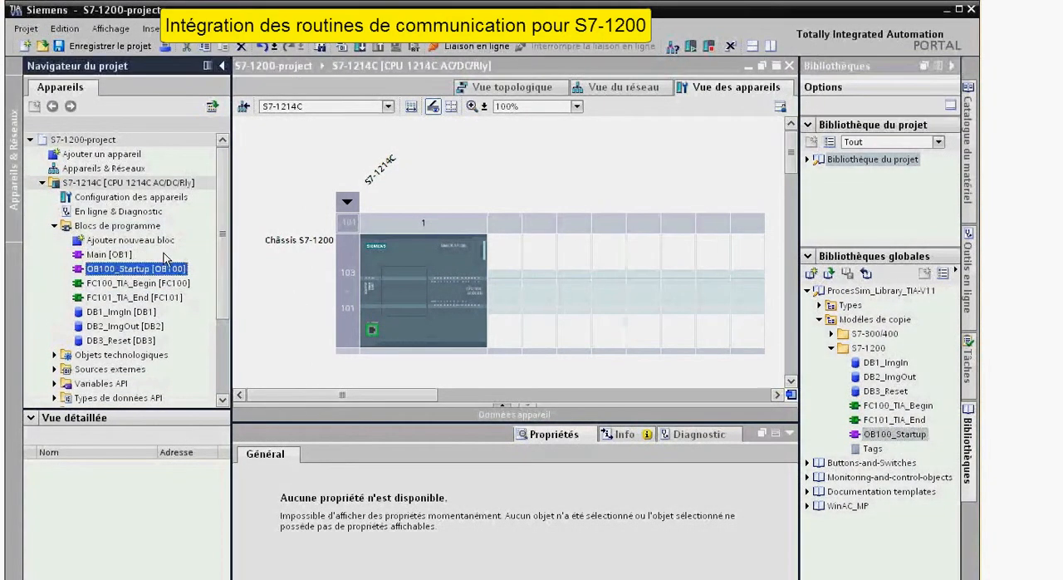
left_click(873, 448)
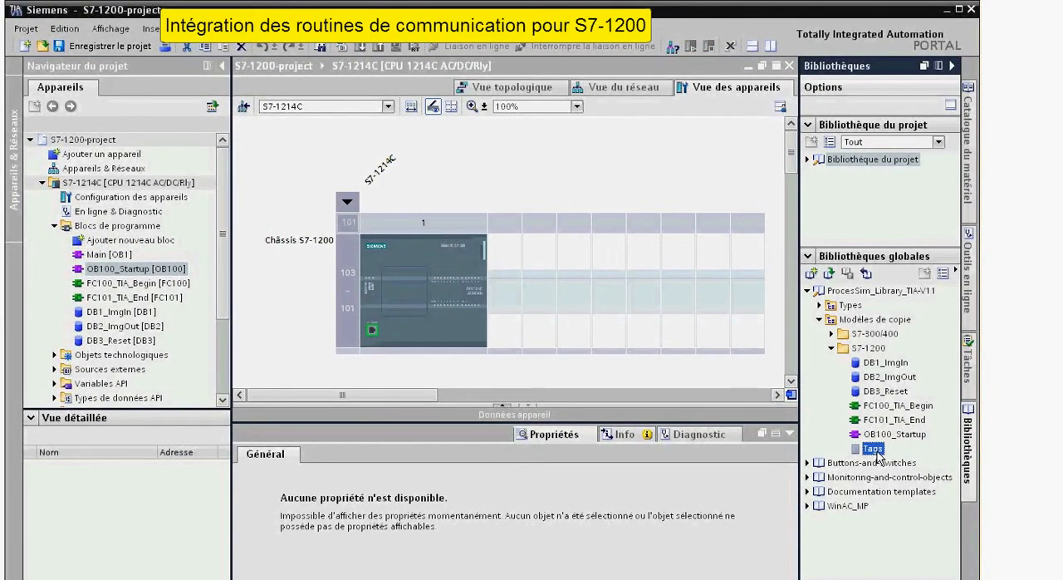
left_click(223, 401)
left_click(223, 402)
left_click(222, 401)
left_click(223, 401)
left_click_drag(881, 451, 123, 330)
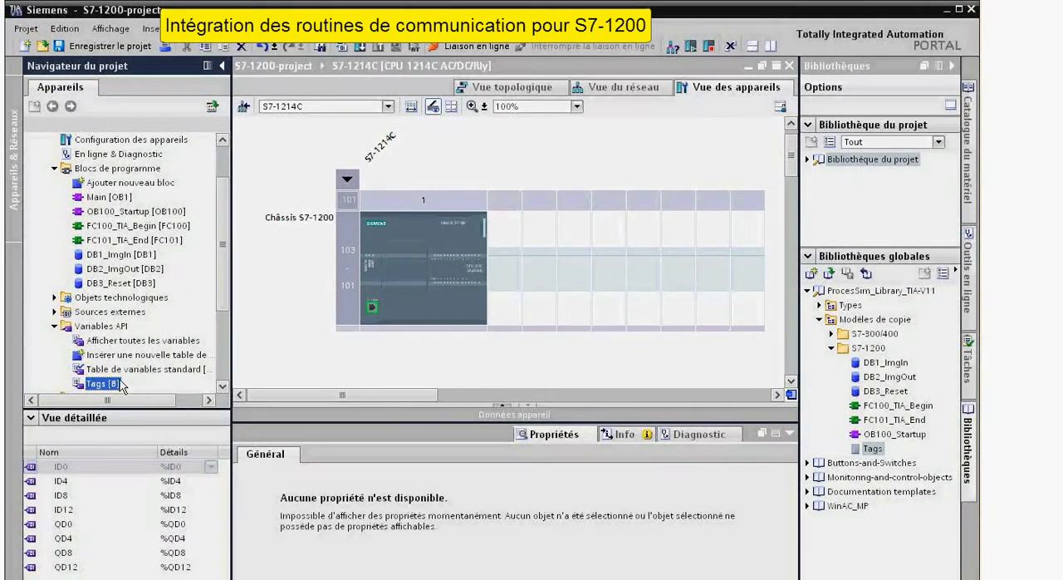
Open Main [OB1] and set its programming language to LOG.
scroll(223, 286, "up", 1)
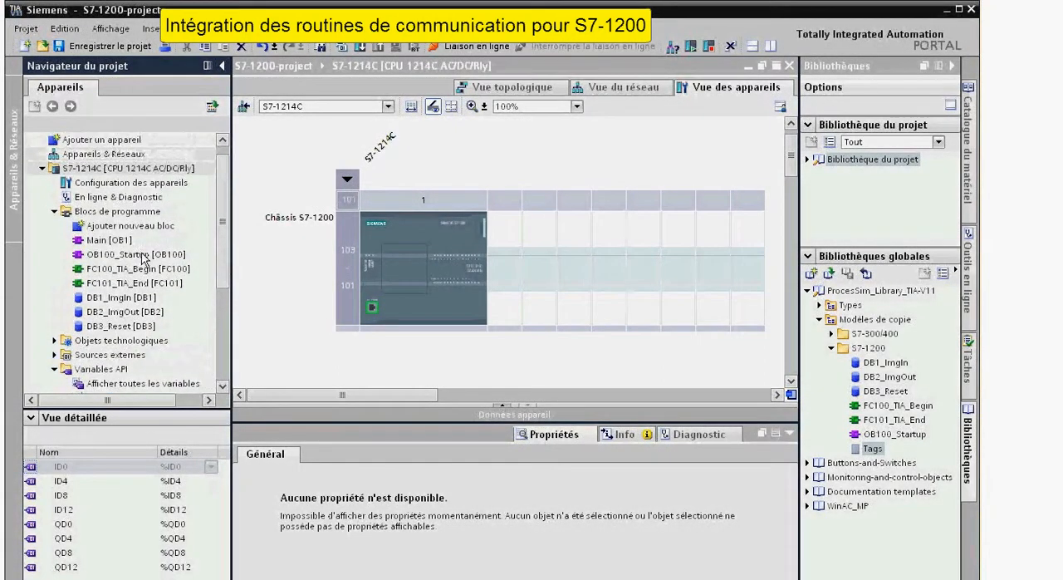
double_click(98, 240)
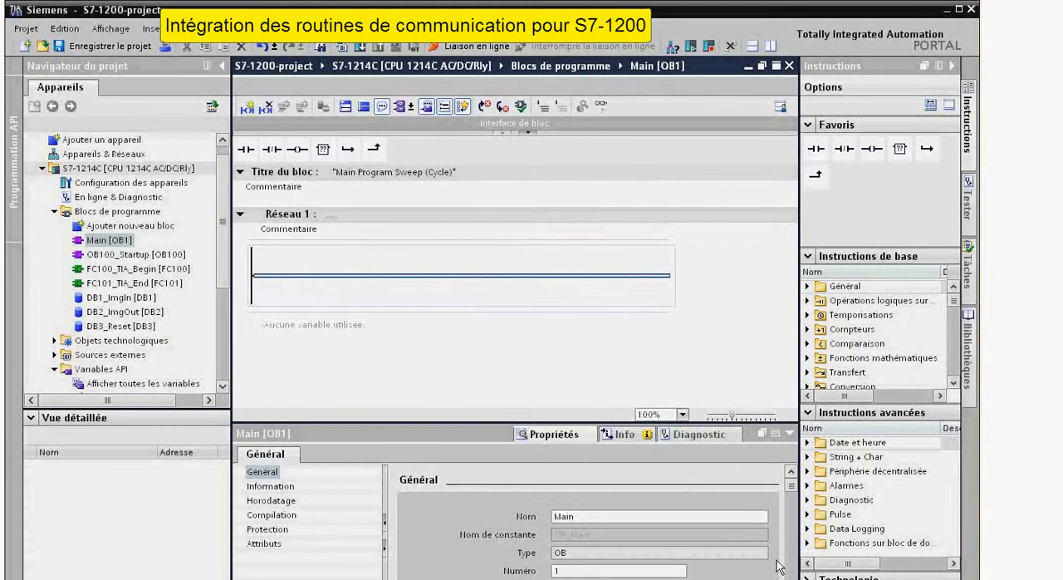
scroll(677, 536, "down", 2)
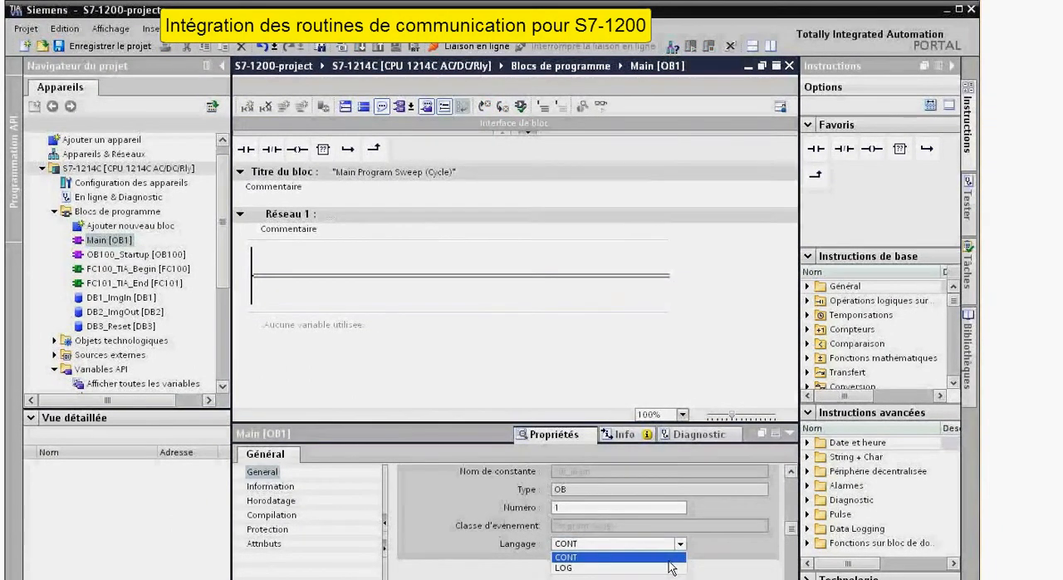
left_click(673, 568)
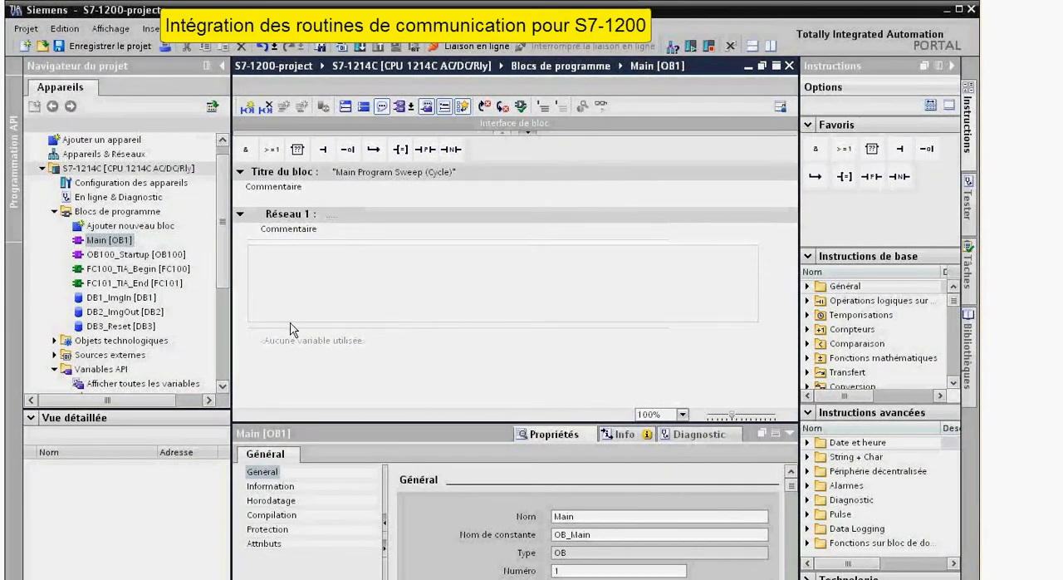
Title Réseau 1 of Main [OB1] "ProcesSim function" and insert a call to FC100_TIA_Begin in it.
left_click(369, 207)
left_click(369, 212)
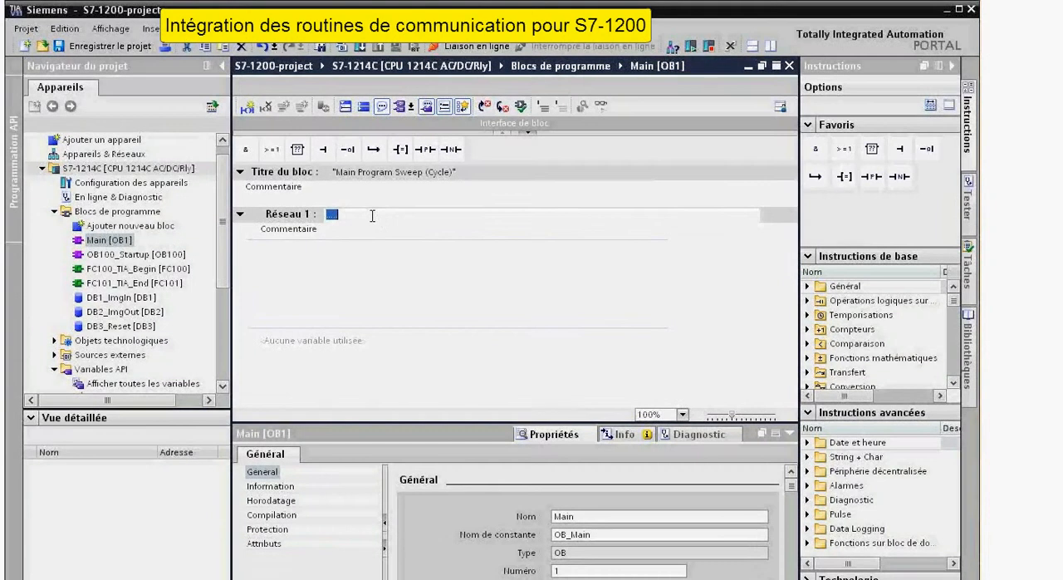
type("Processi")
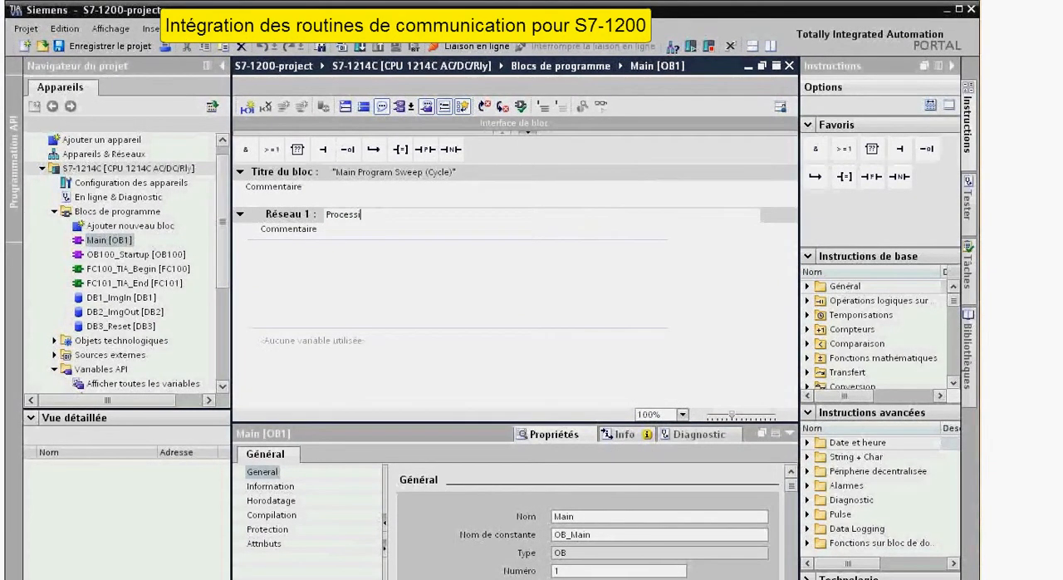
key("BackSpace")
key("BackSpace")
key("BackSpace")
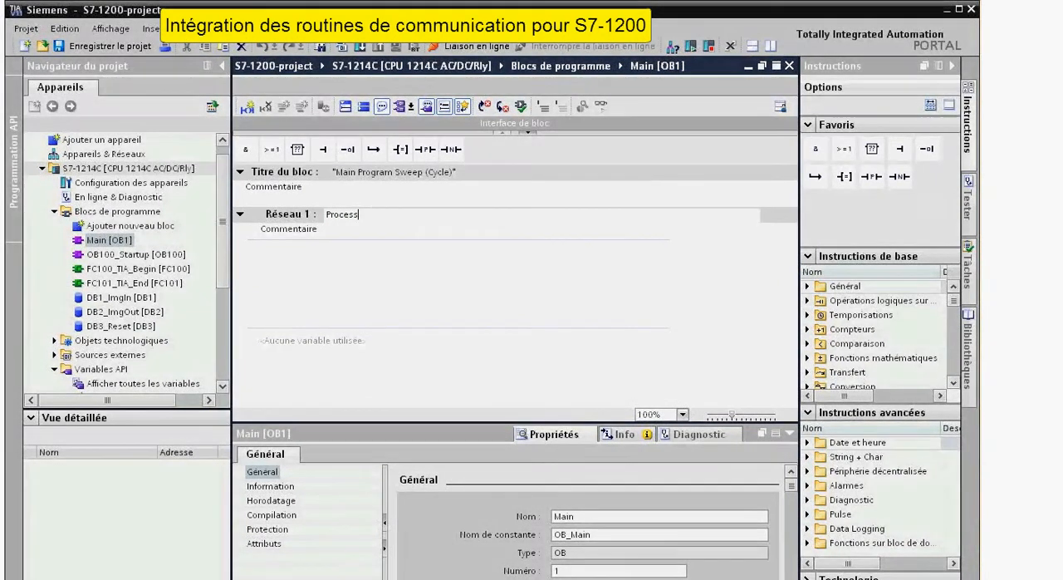
type("Sim function")
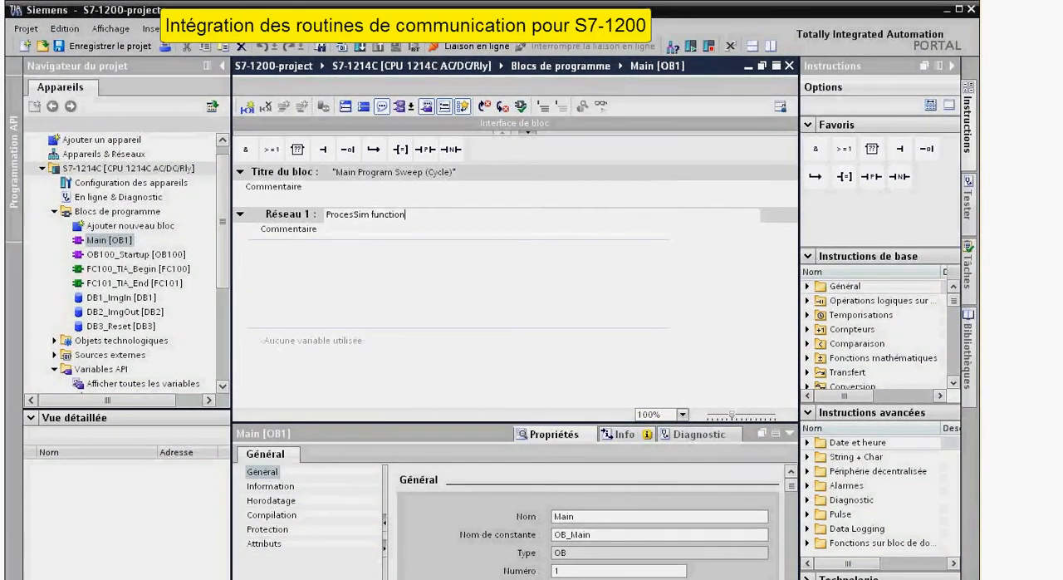
left_click(368, 260)
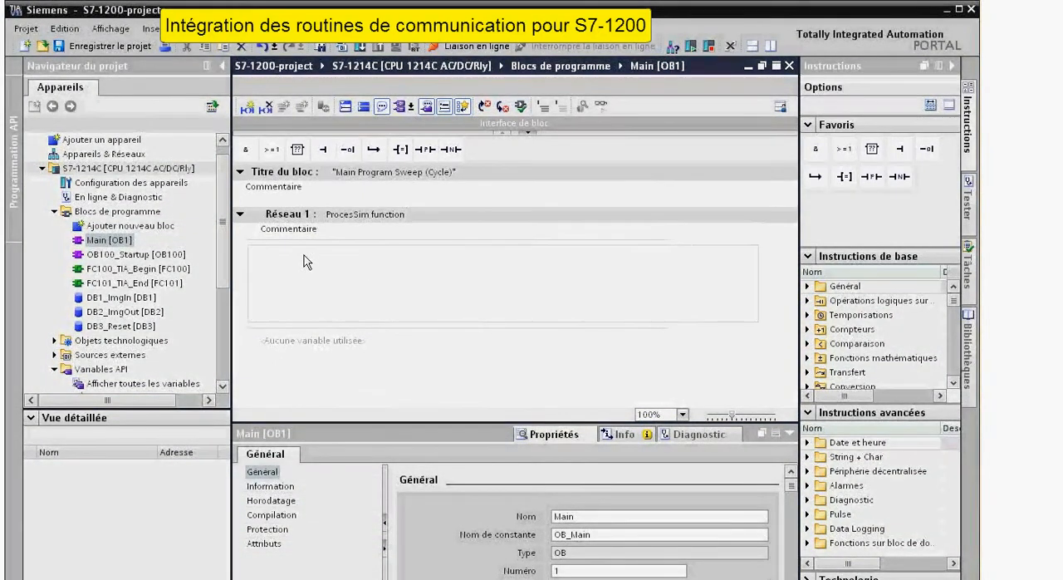
left_click(127, 268)
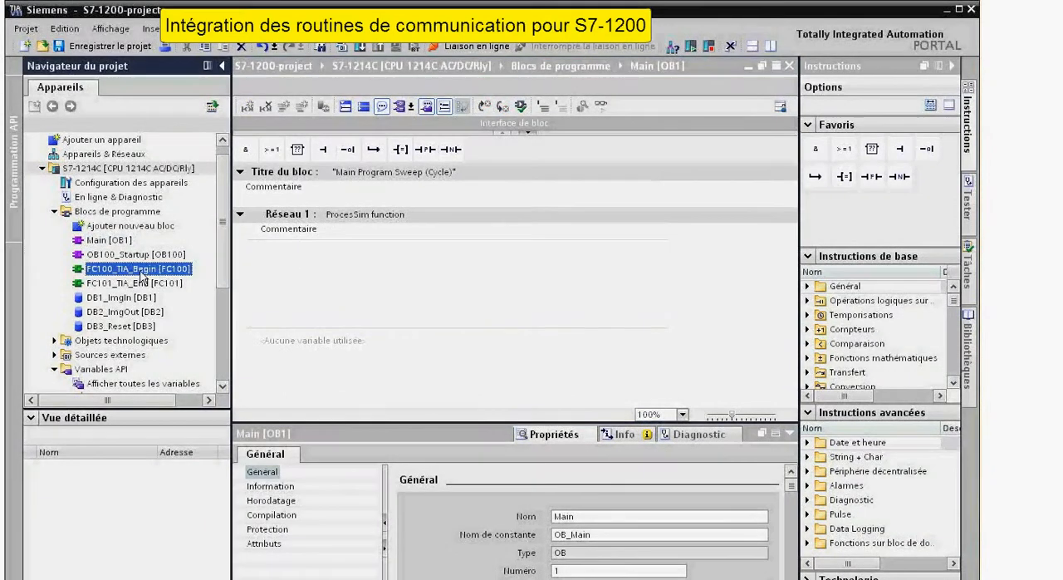
left_click_drag(145, 274, 357, 272)
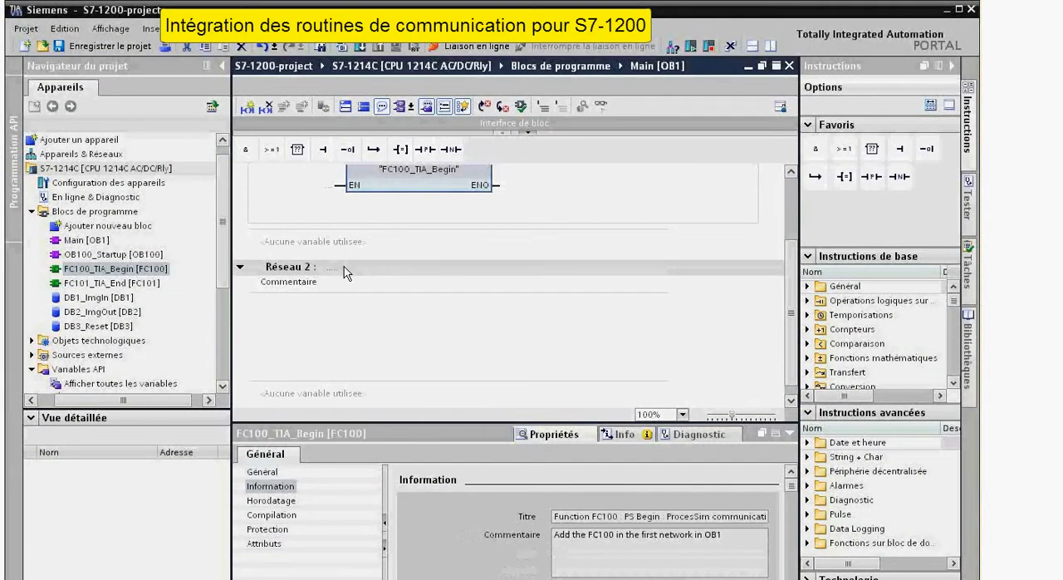
Title Réseau 2 of Main [OB1] "My program".
left_click(335, 265)
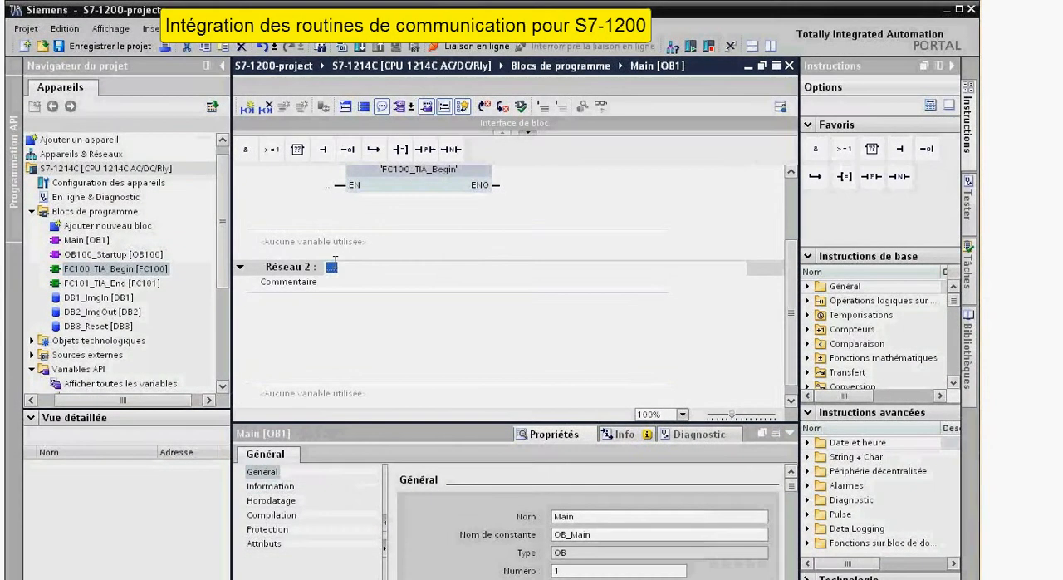
left_click(334, 263)
type("My program")
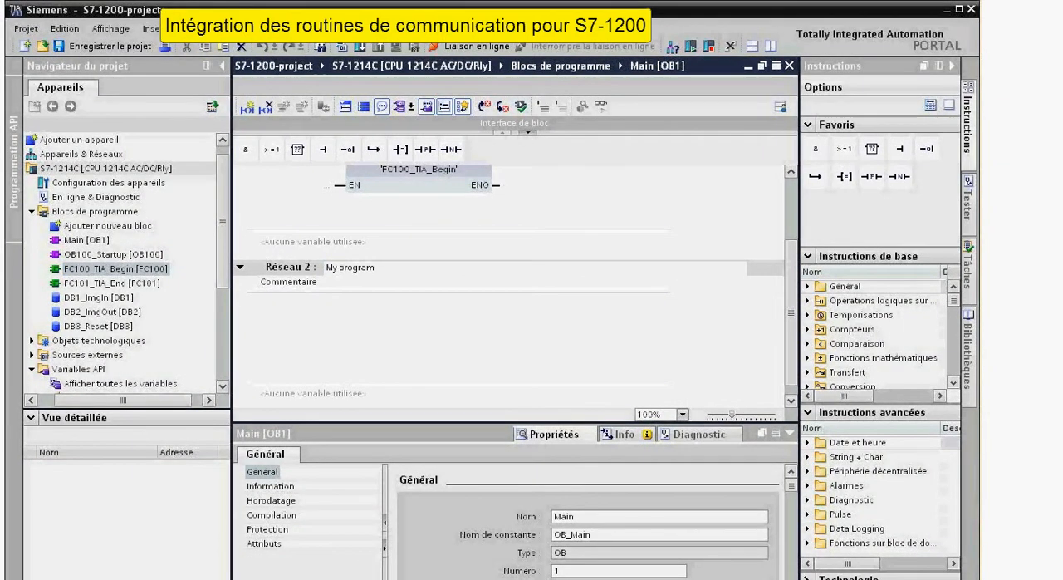
left_click(335, 306)
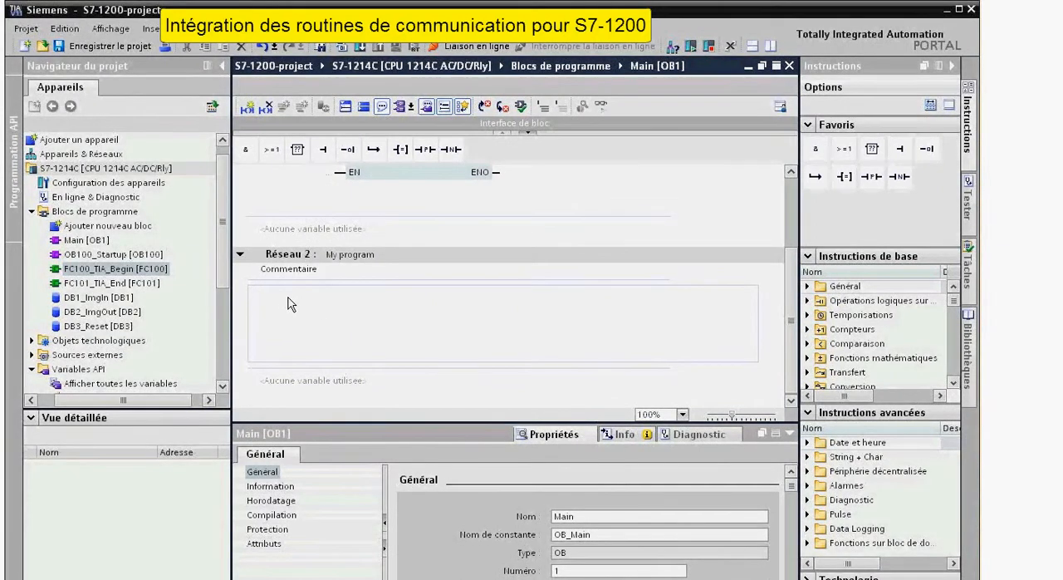
Add a new LOG function (FC) named "My program" with manual numbering and the title "My program".
left_click(117, 227)
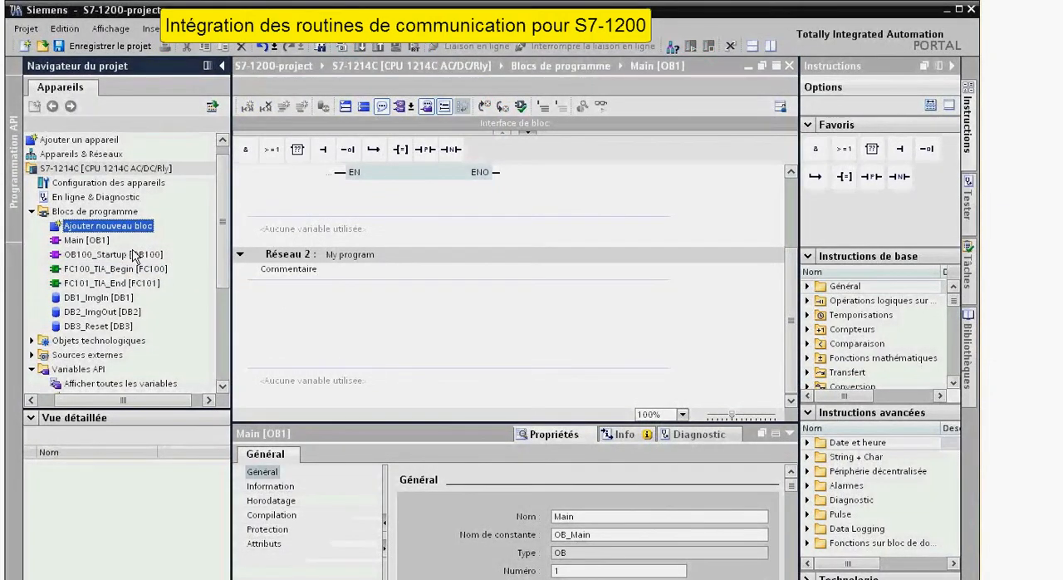
double_click(124, 229)
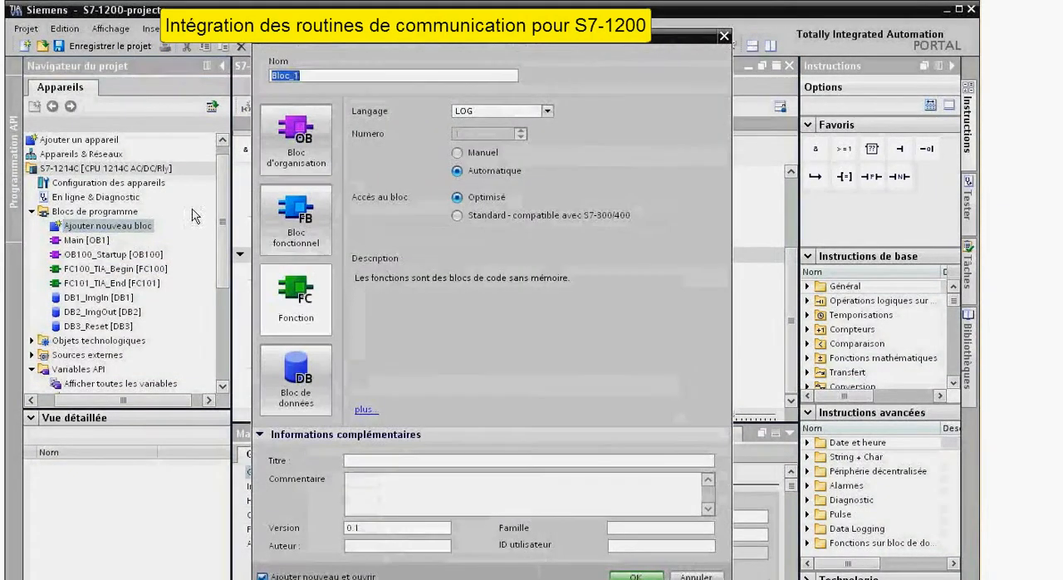
type("My program")
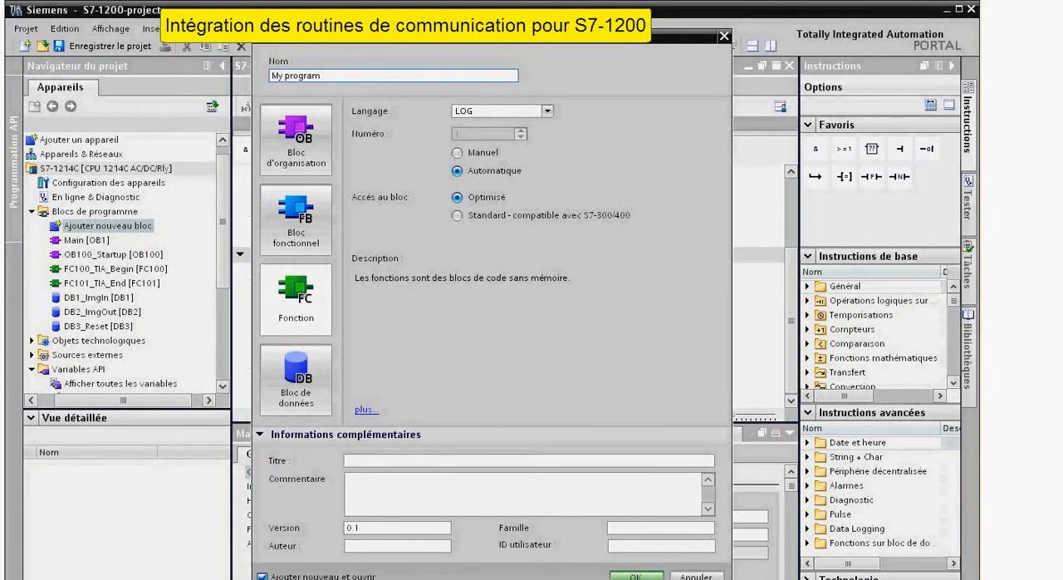
left_click(456, 153)
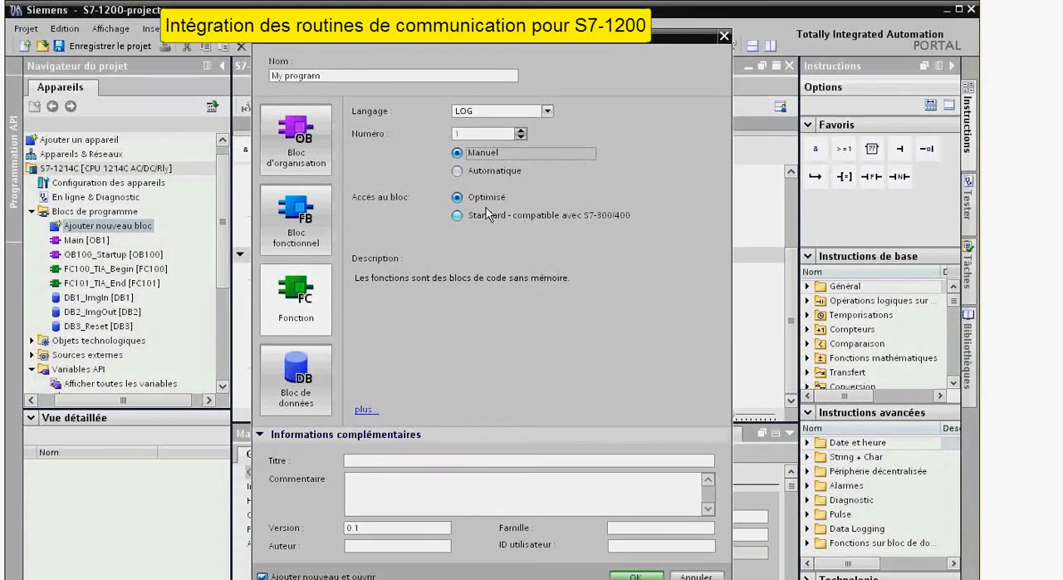
left_click(384, 460)
type("My program")
key("Return")
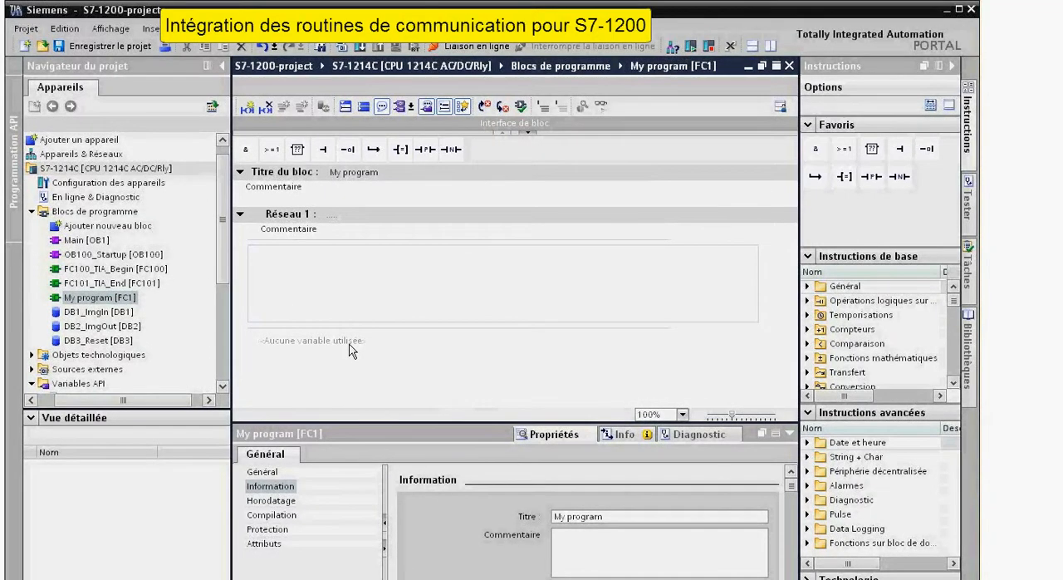
Insert an assignment in Réseau 1 of My program with input %I0.0 and output %Q0.0.
left_click(99, 299)
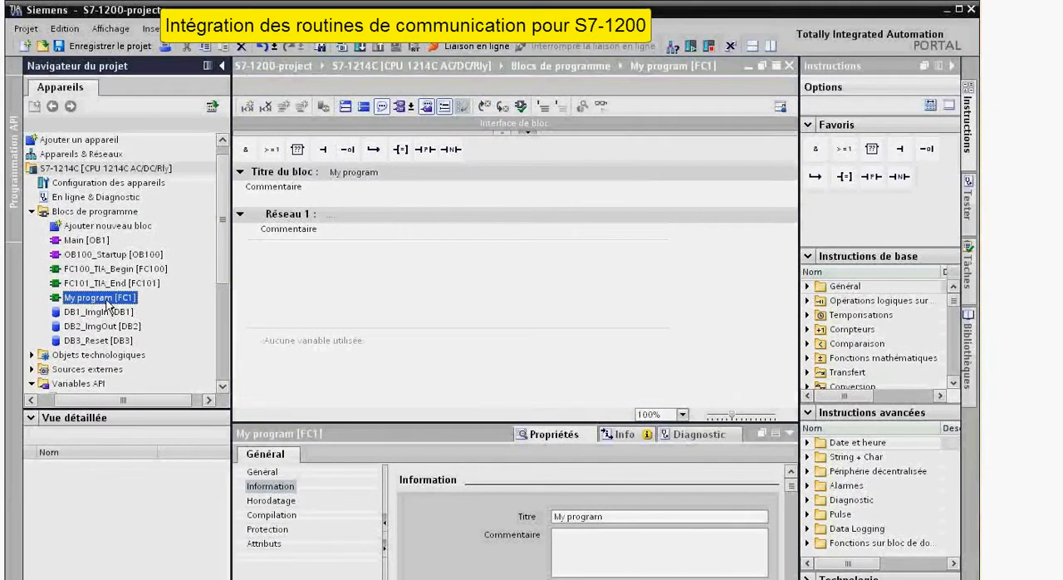
left_click(325, 300)
left_click_drag(398, 150, 384, 279)
scroll(368, 212, "up", 2)
left_click(331, 286)
type("%I0.0")
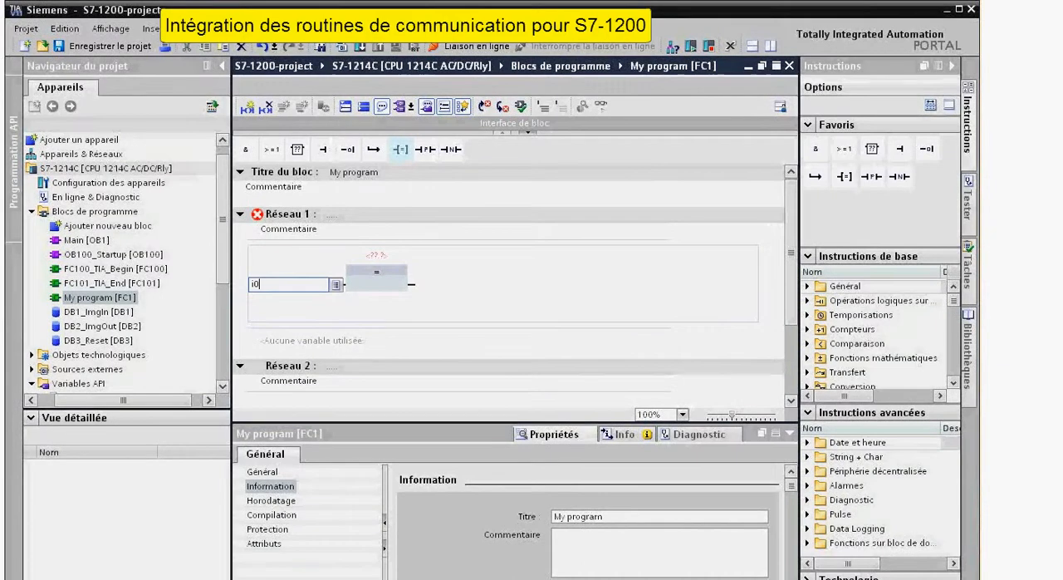
key("Return")
type("%Q0.0")
key("Return")
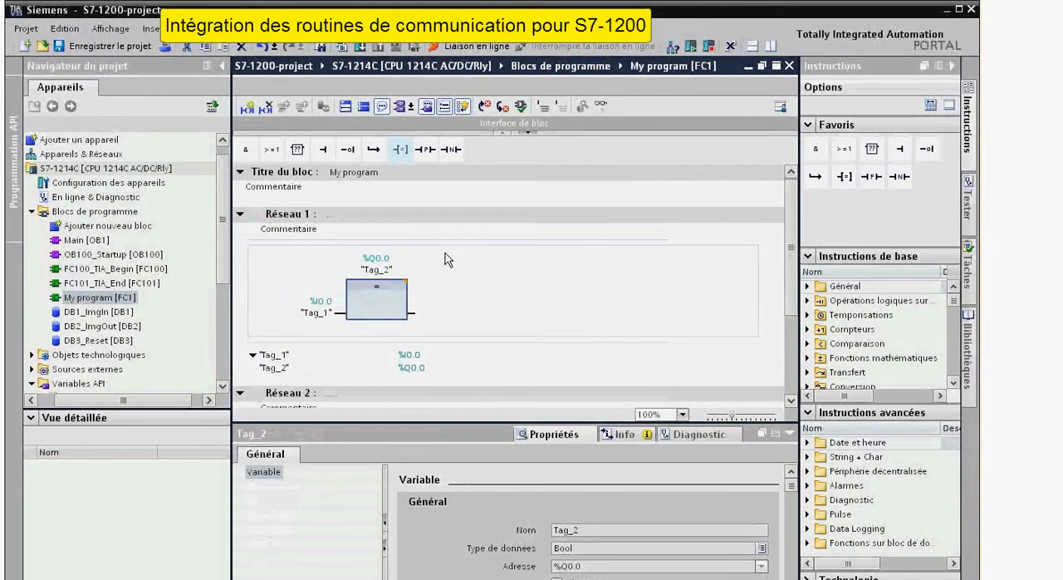
left_click(450, 281)
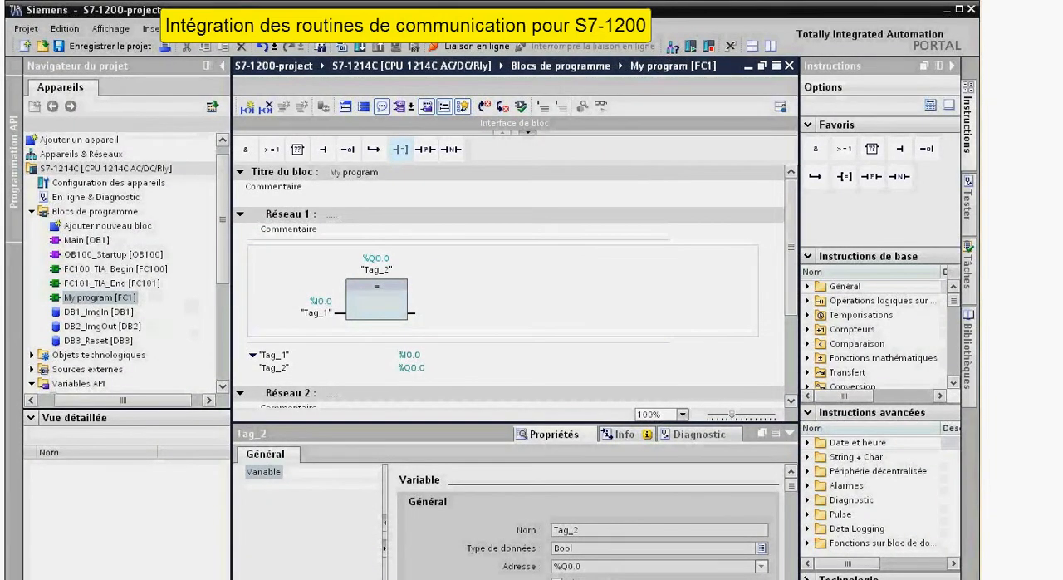
Return to Main [OB1] and insert a call to My program in Réseau 2.
key("ctrl+F6")
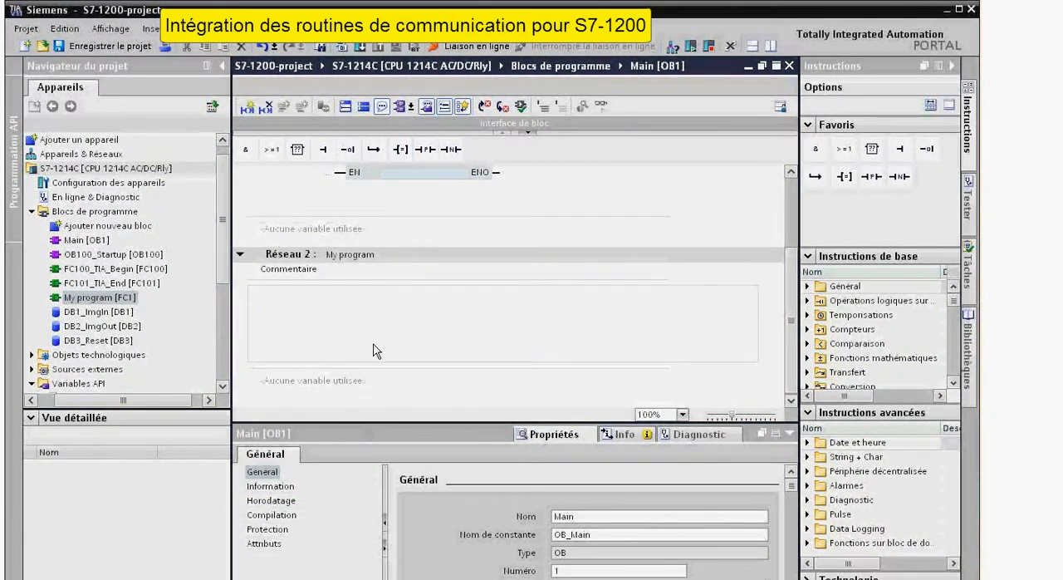
left_click_drag(70, 297, 348, 313)
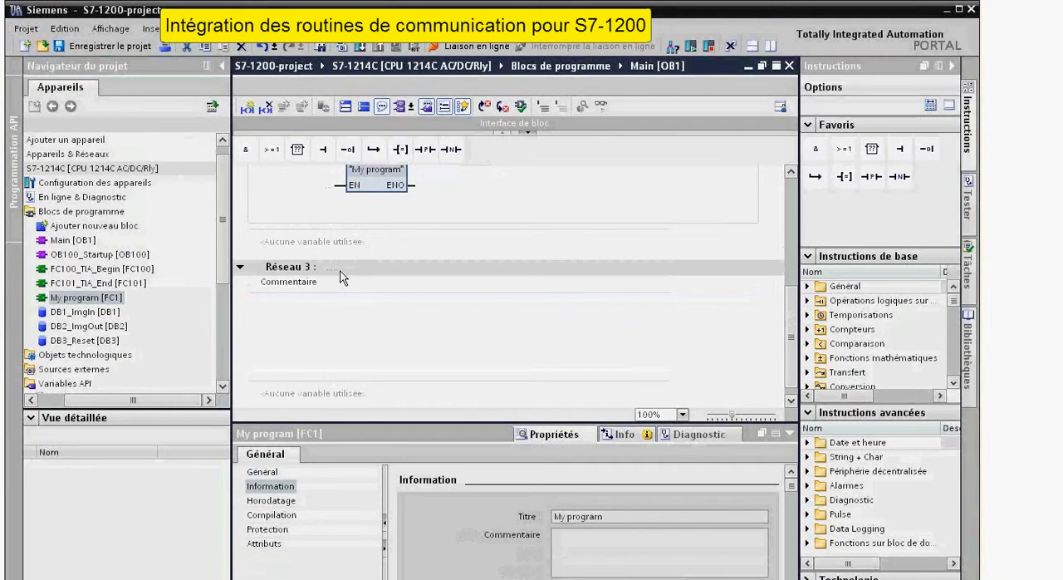
scroll(343, 283, "up", 5)
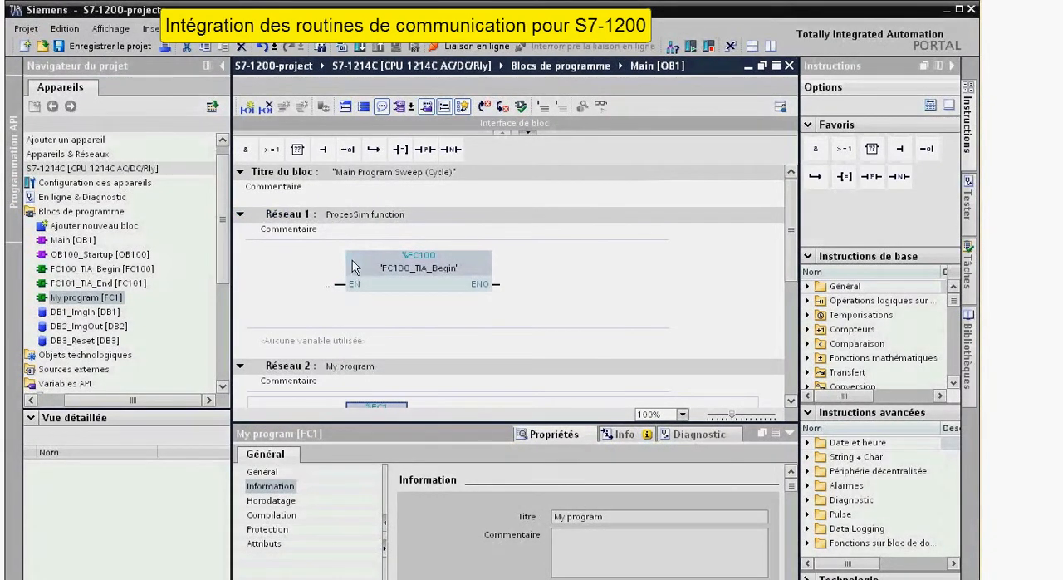
scroll(359, 273, "down", 3)
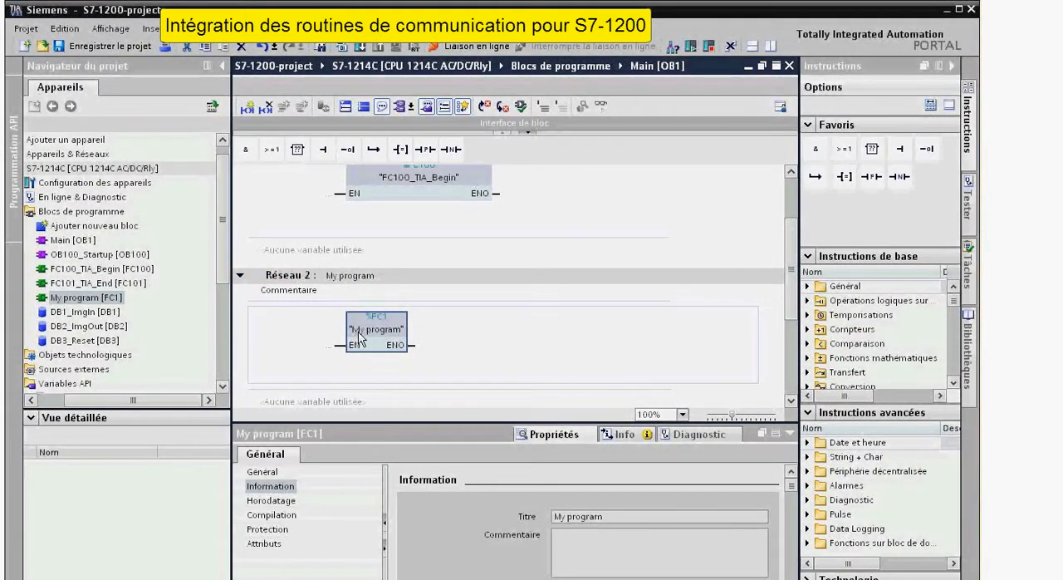
Title Réseau 3 of Main [OB1] "ProcesSim function" and insert a call to FC101_TIA_End in it.
scroll(359, 337, "down", 5)
left_click(345, 253)
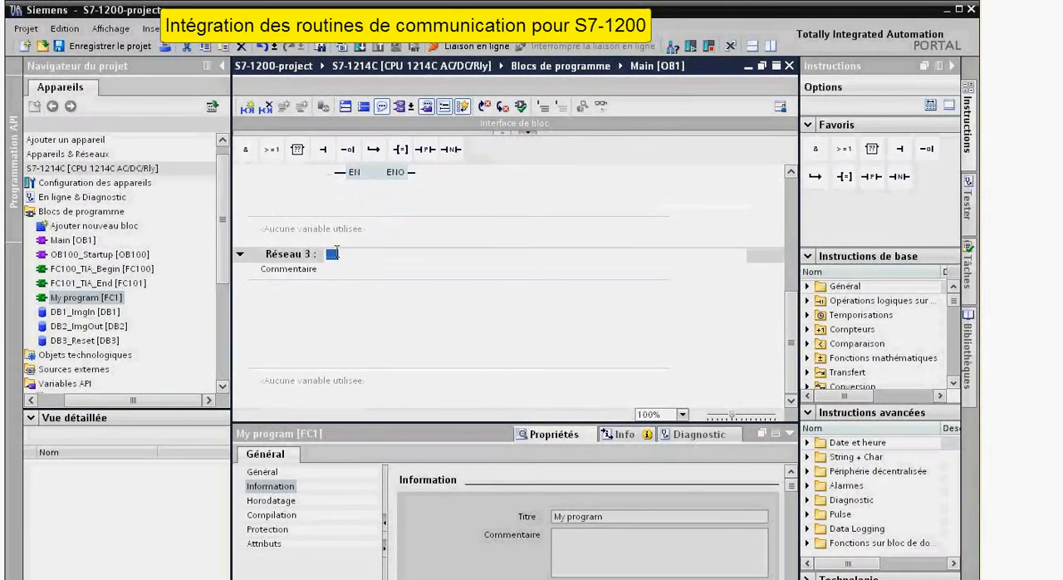
type("ProcessSim function")
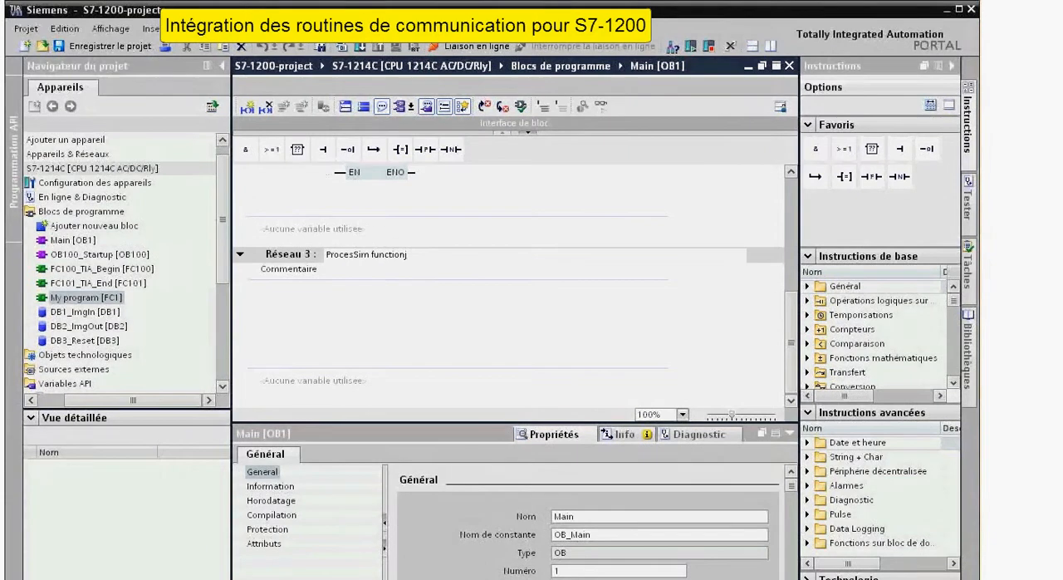
left_click(375, 324)
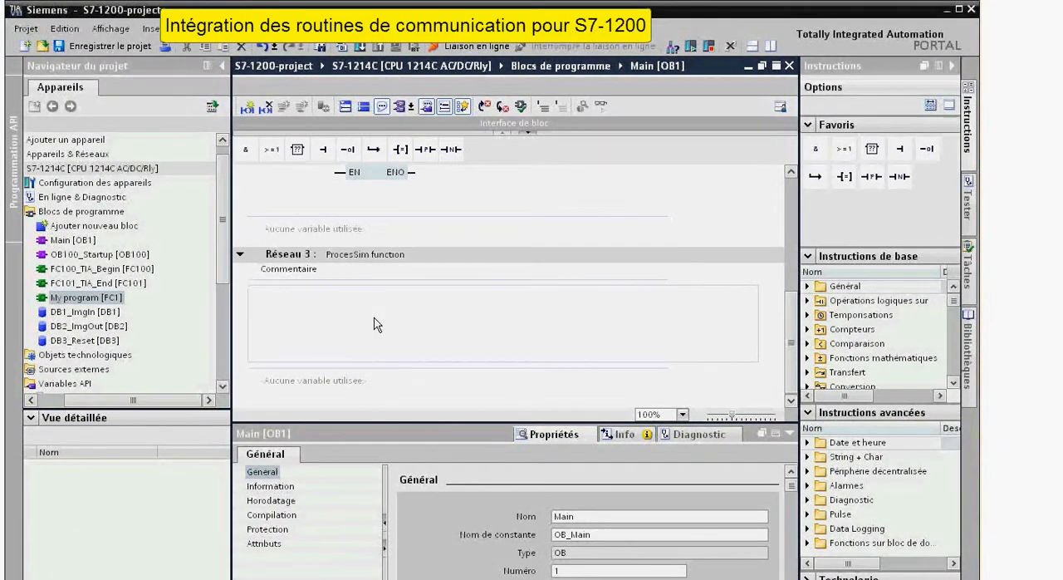
left_click(112, 286)
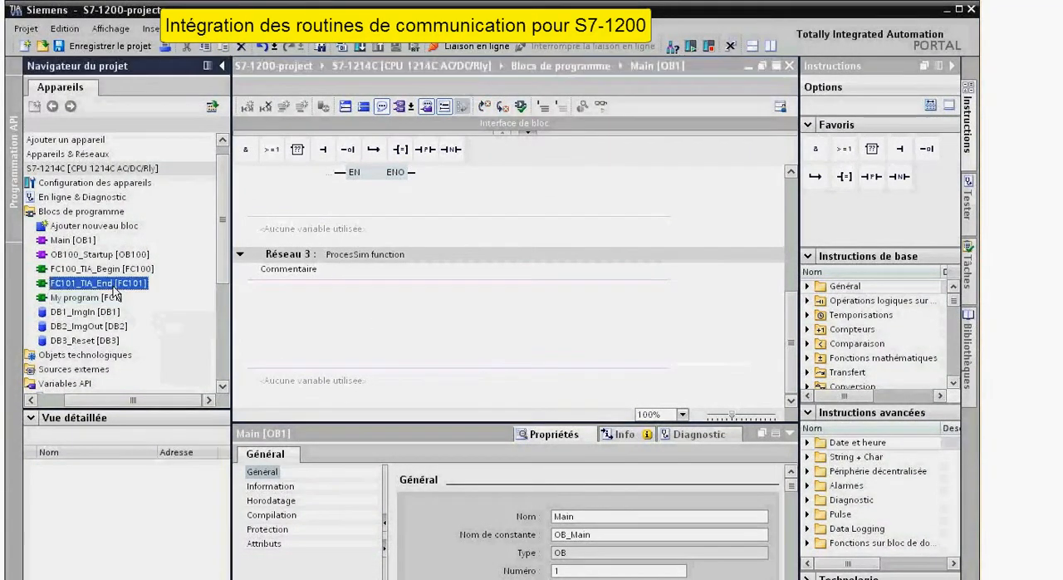
left_click_drag(113, 288, 403, 305)
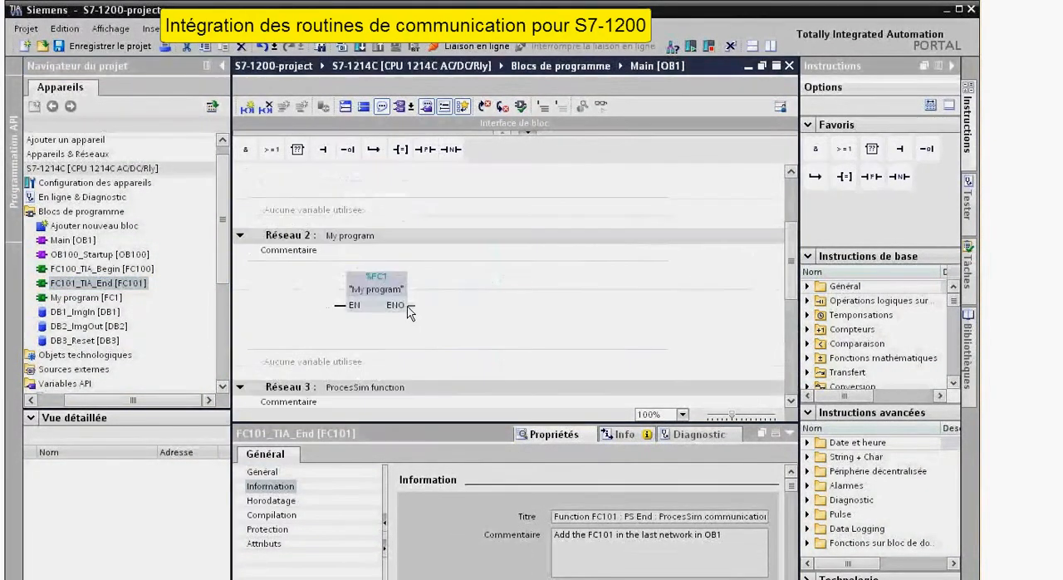
Collapse all networks of Main [OB1] and compile the S7-1214C station.
scroll(407, 311, "up", 3)
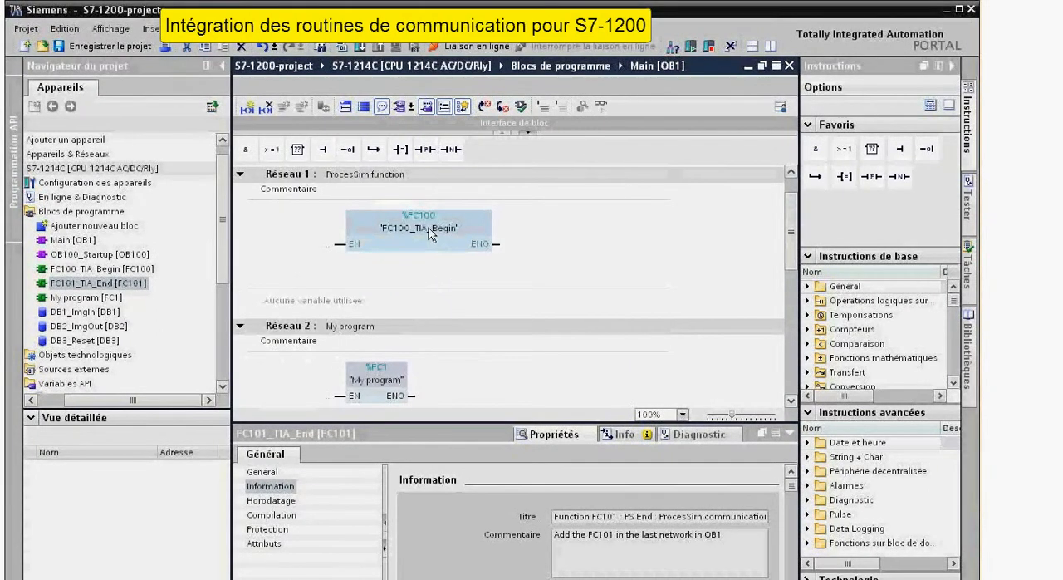
left_click(359, 107)
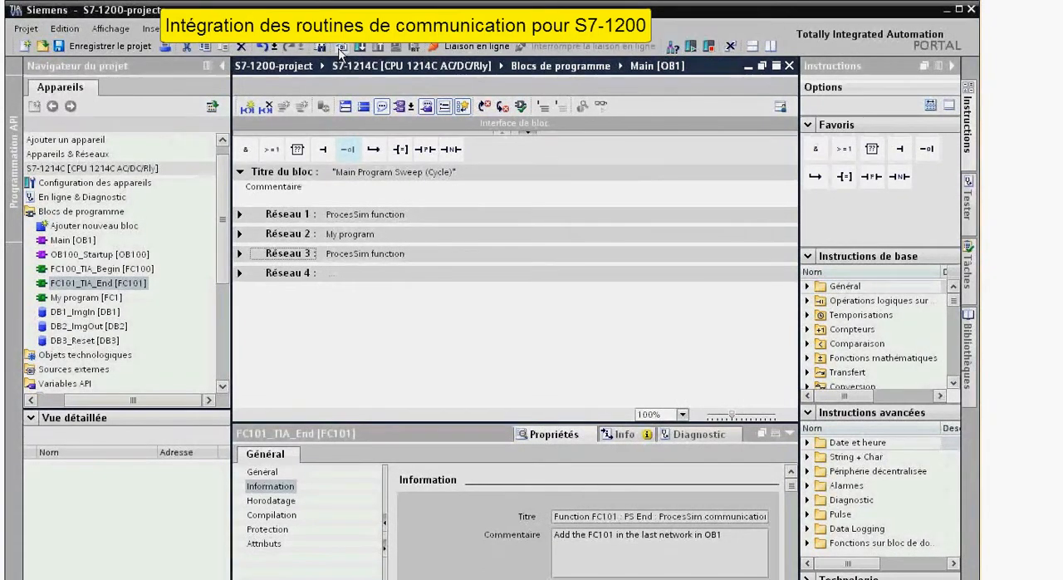
left_click(139, 169)
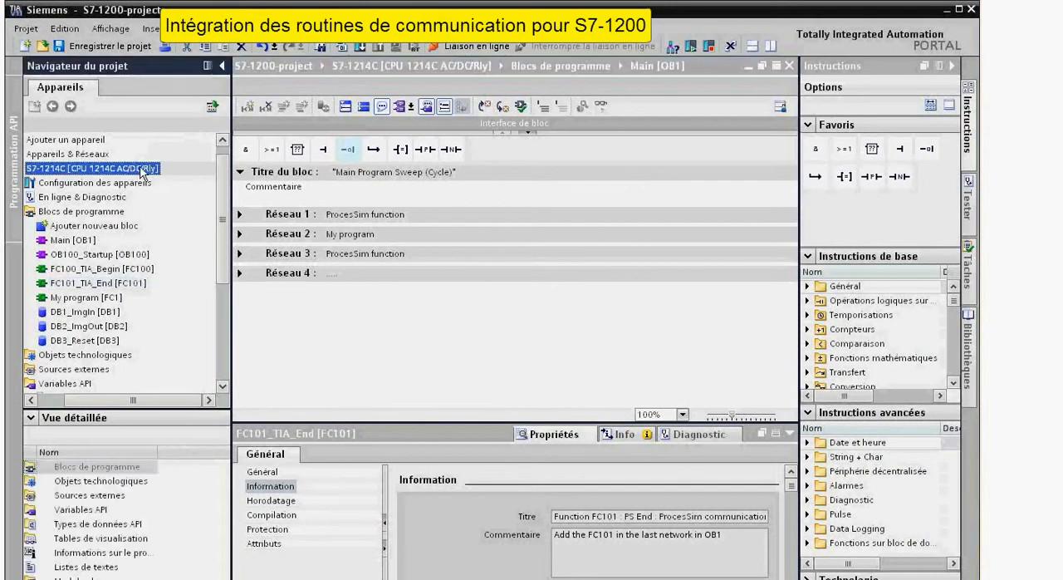
left_click(340, 47)
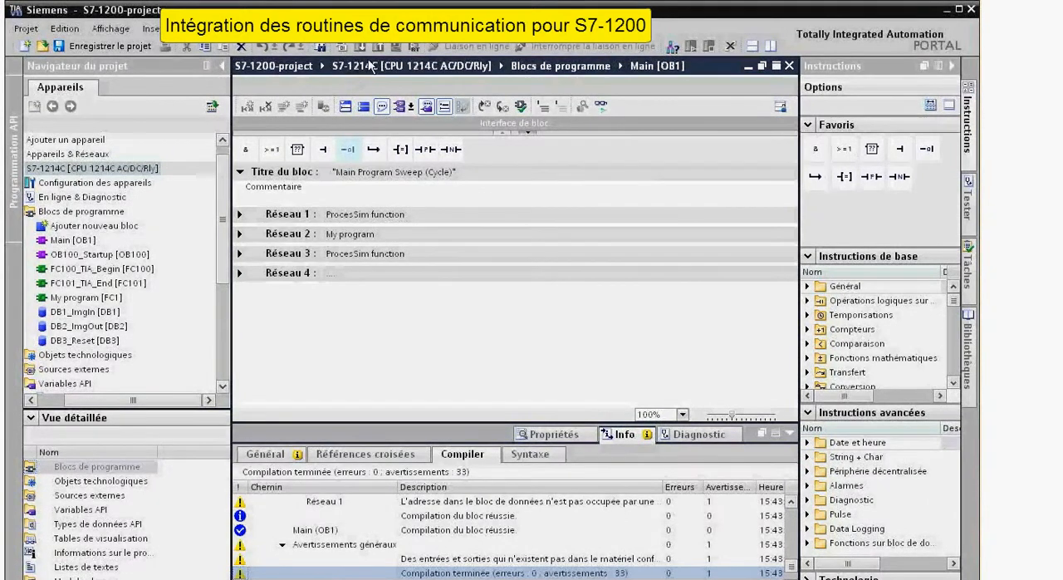
Start an extended download of the S7-1214C with mode PN/IE and subnet connection PN/IE_1.
left_click(125, 168)
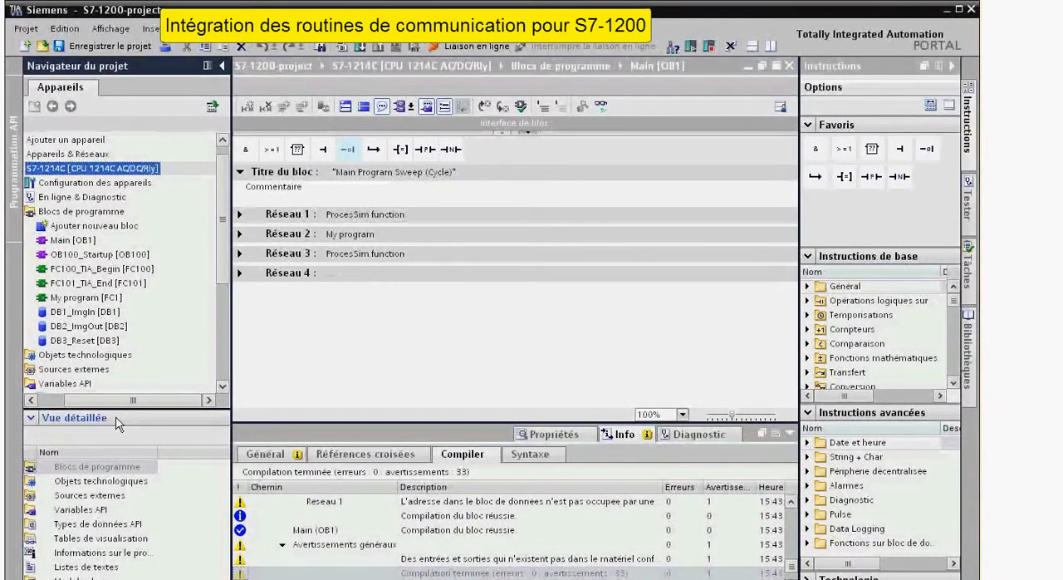
left_click_drag(123, 401, 103, 402)
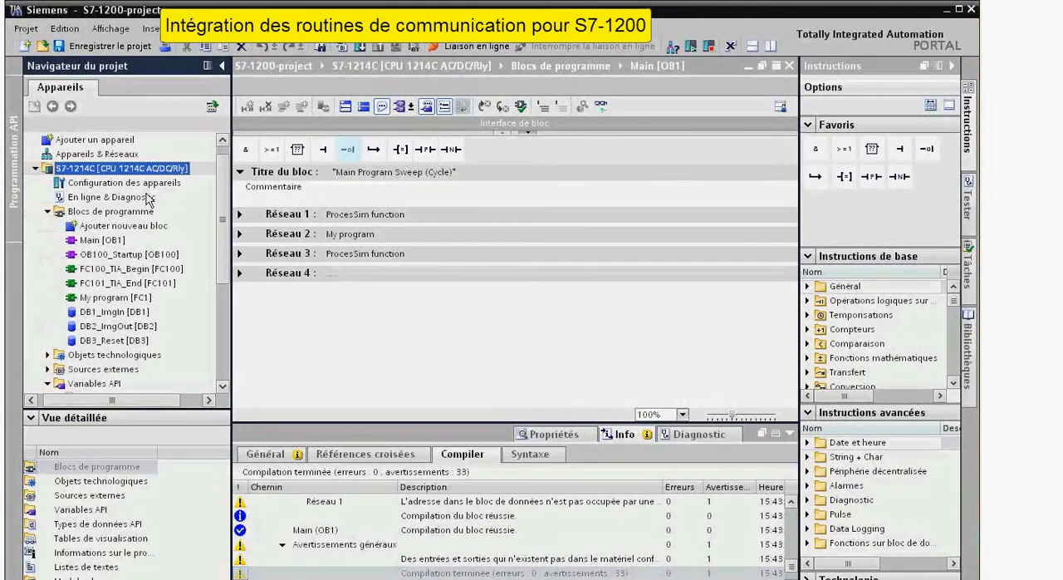
left_click(355, 47)
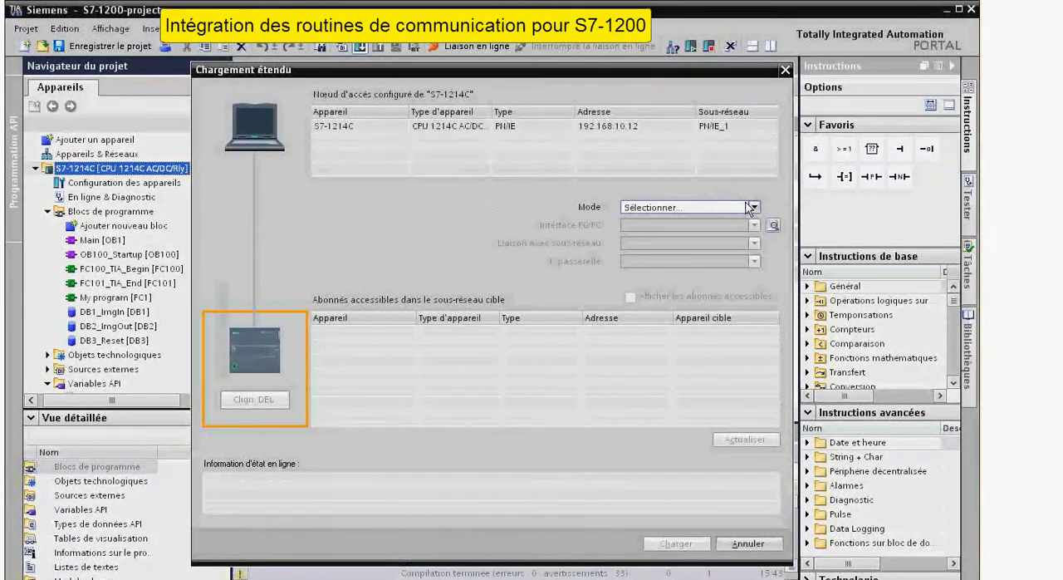
left_click(754, 207)
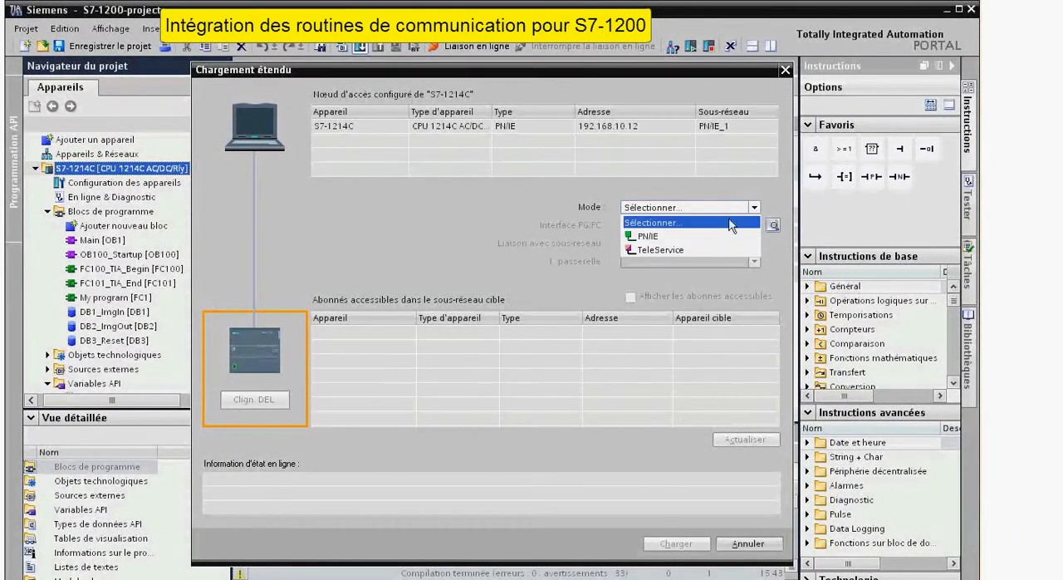
left_click(706, 230)
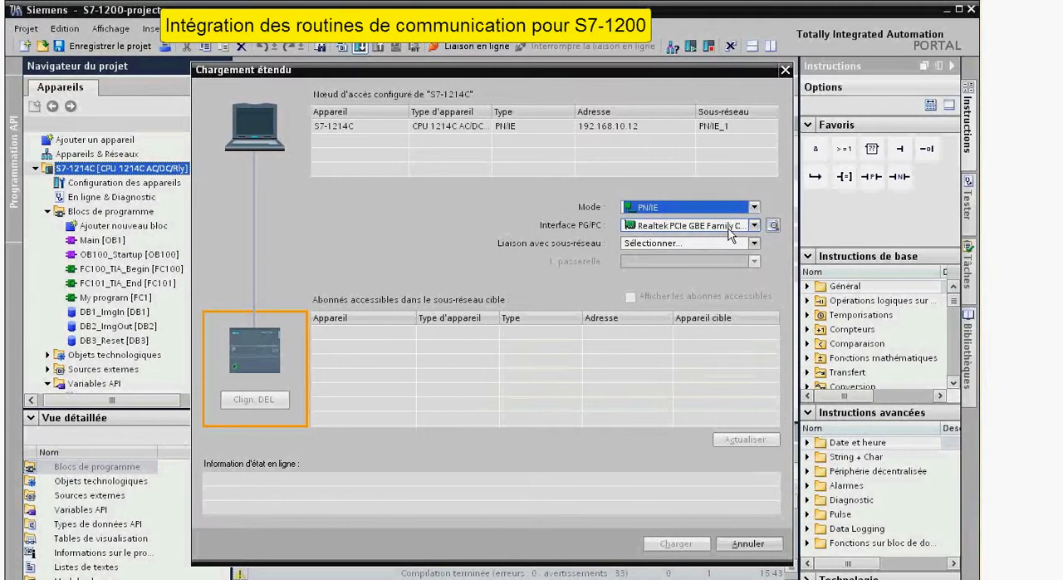
left_click(753, 244)
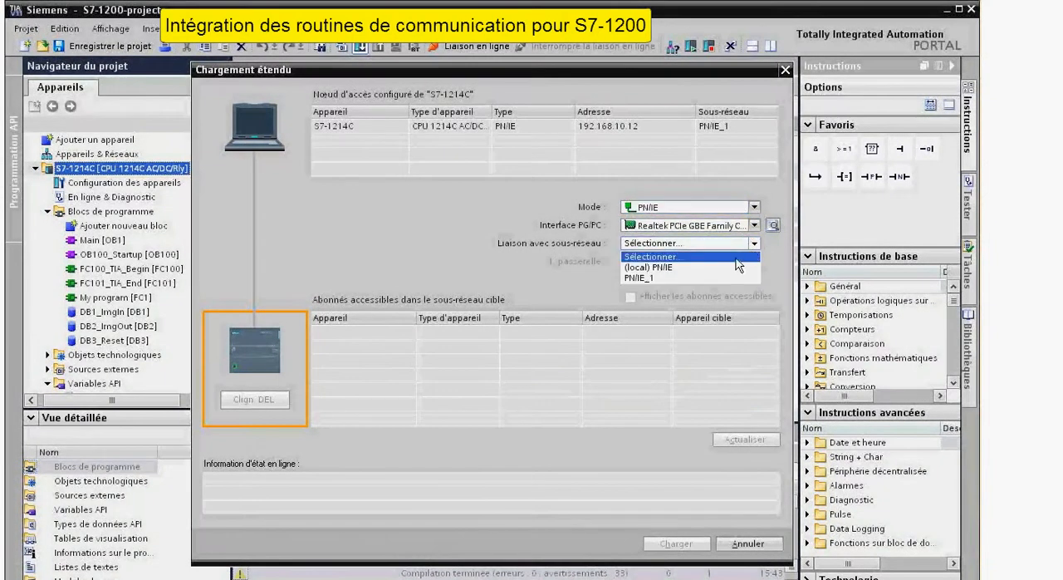
left_click(674, 277)
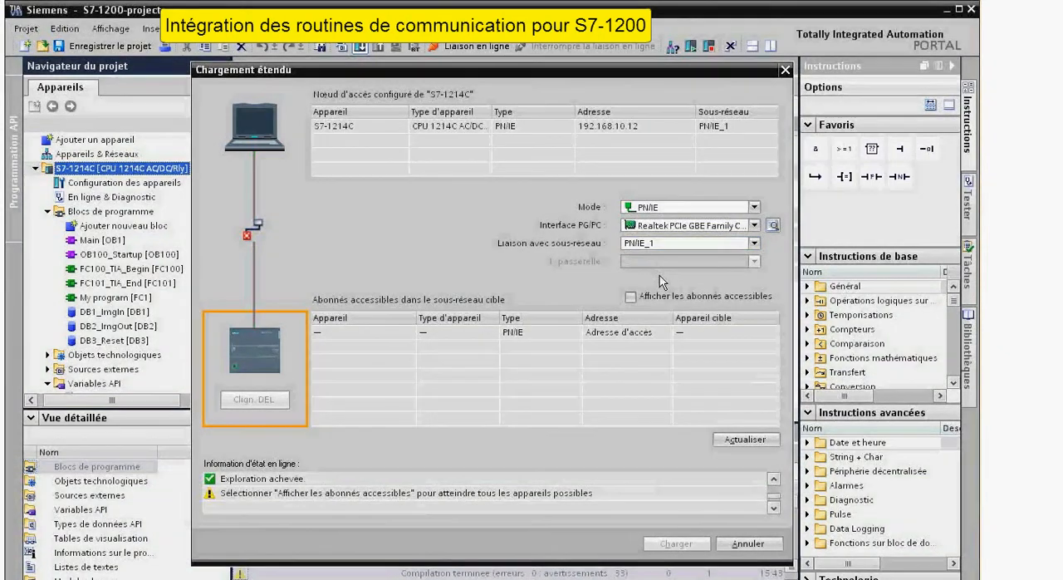
Show all accessible devices and load to the Poinconnage_S7-1214C device at 192.168.10.22.
left_click(640, 295)
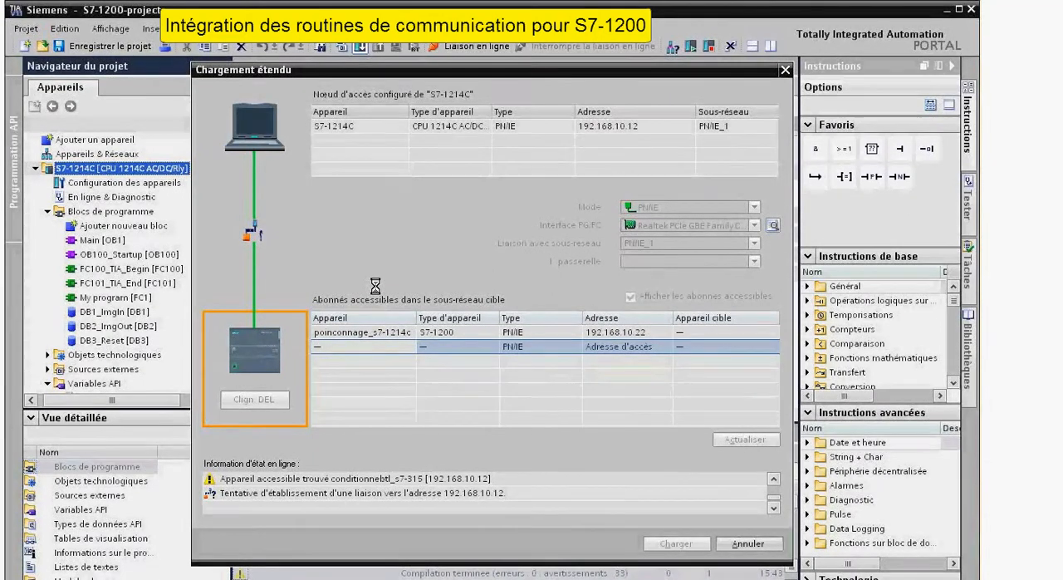
left_click(416, 336)
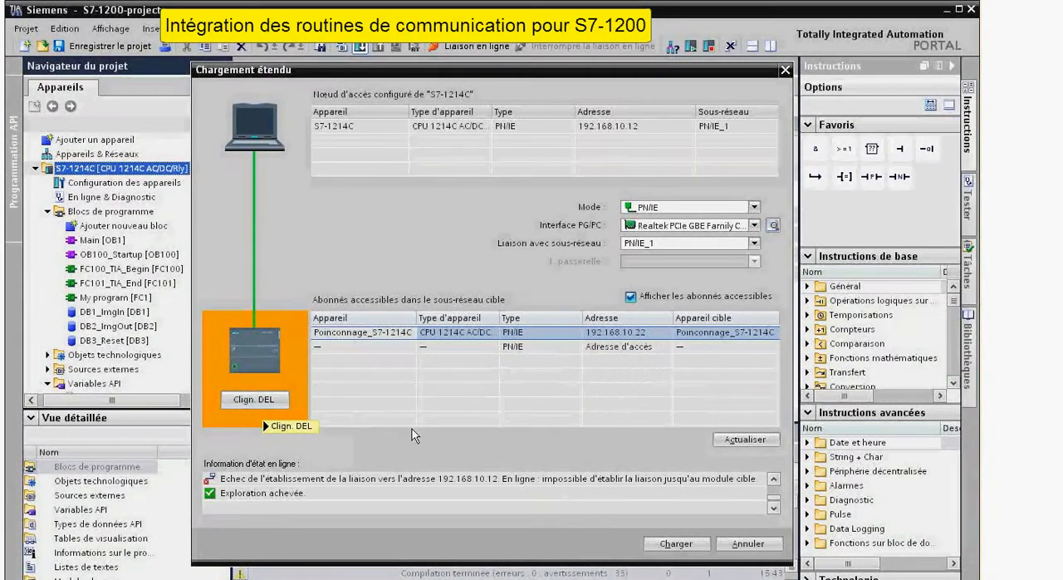
left_click(673, 542)
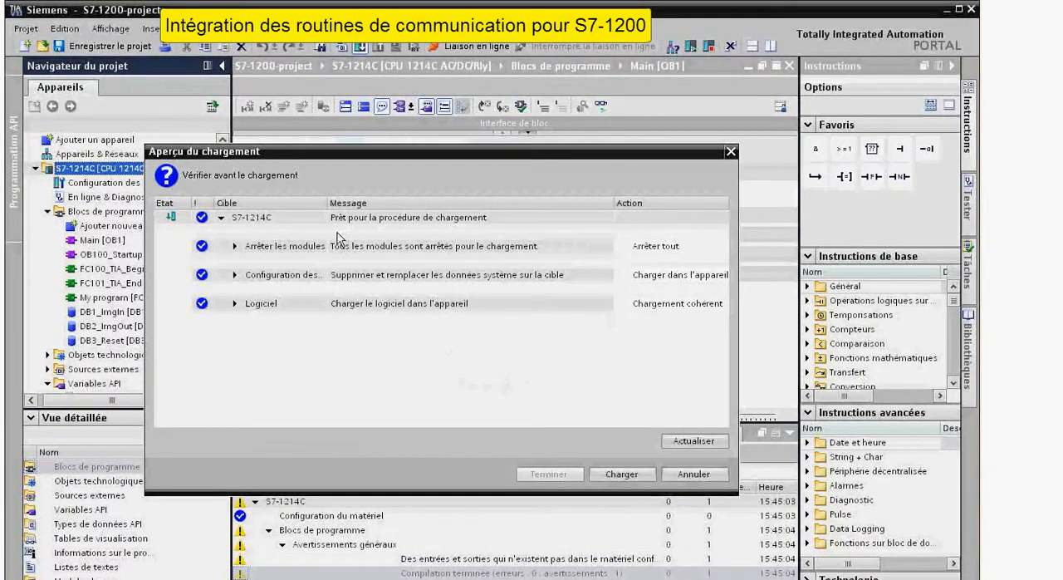
Expand the module stop, configuration and software overwrite details in the enlarged load preview, and load the project into the device.
left_click(235, 246)
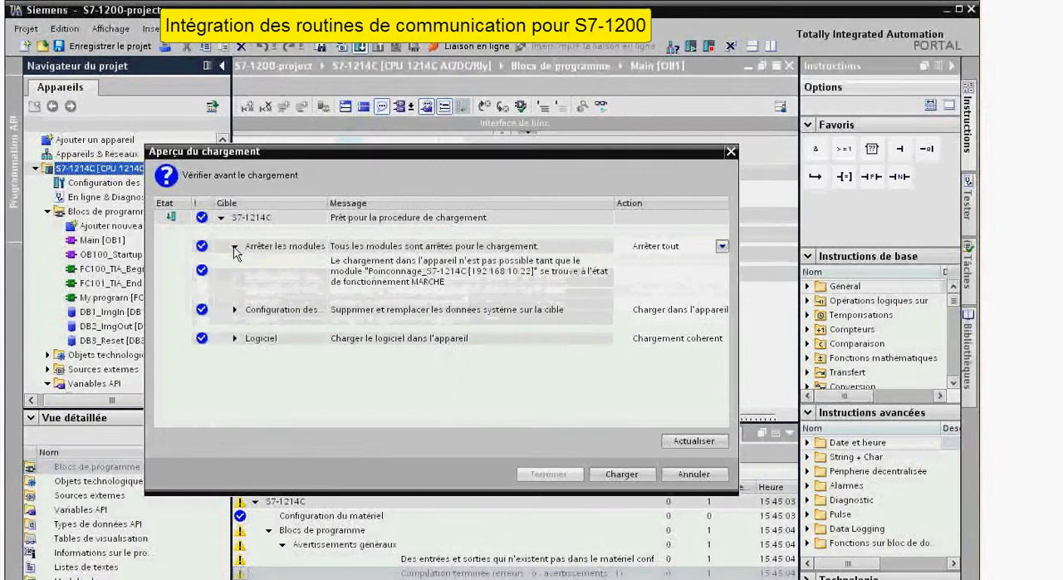
left_click(235, 310)
left_click(236, 363)
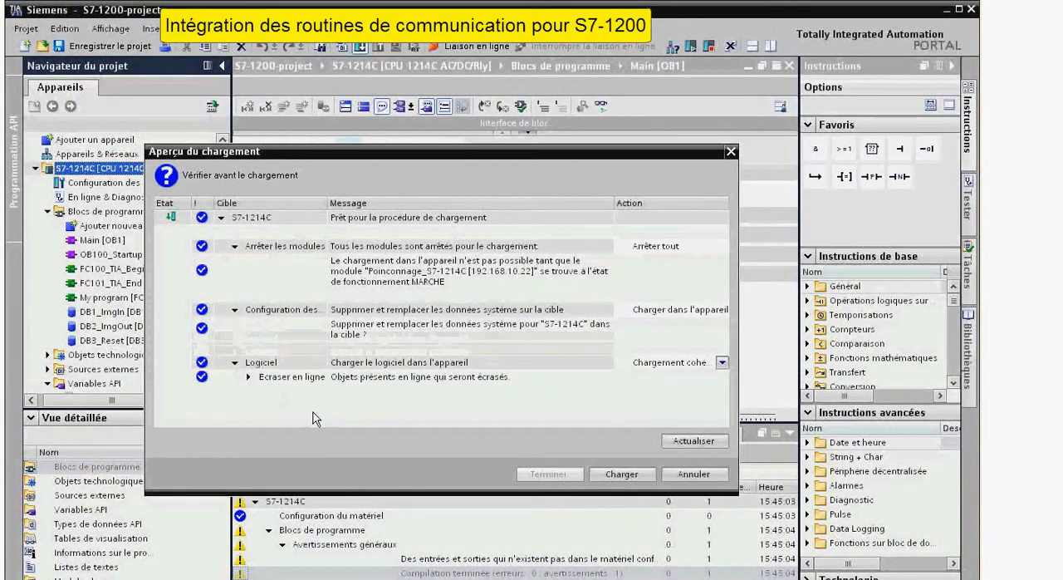
left_click(245, 378)
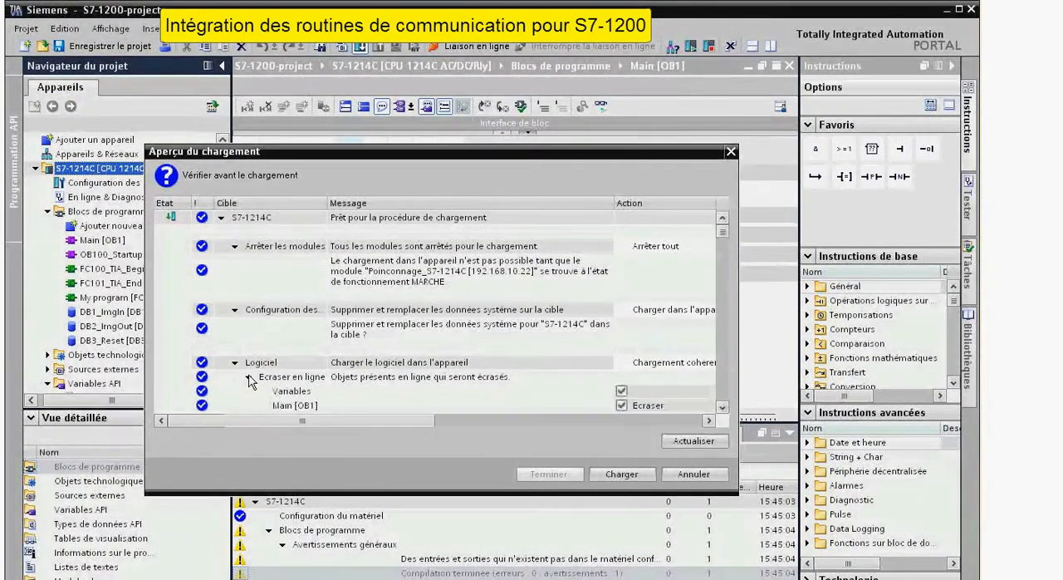
left_click_drag(732, 489, 827, 566)
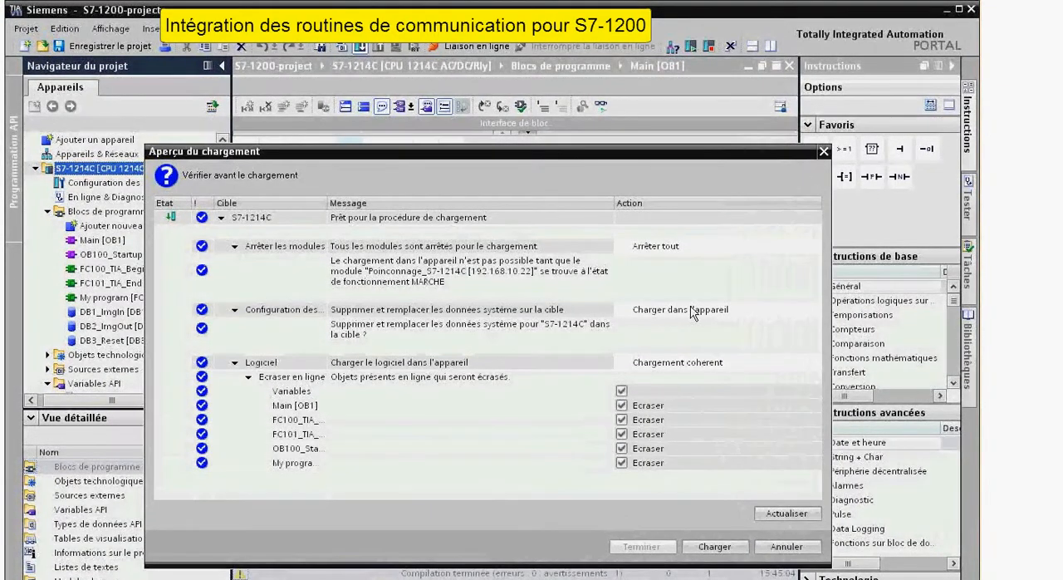
left_click(710, 547)
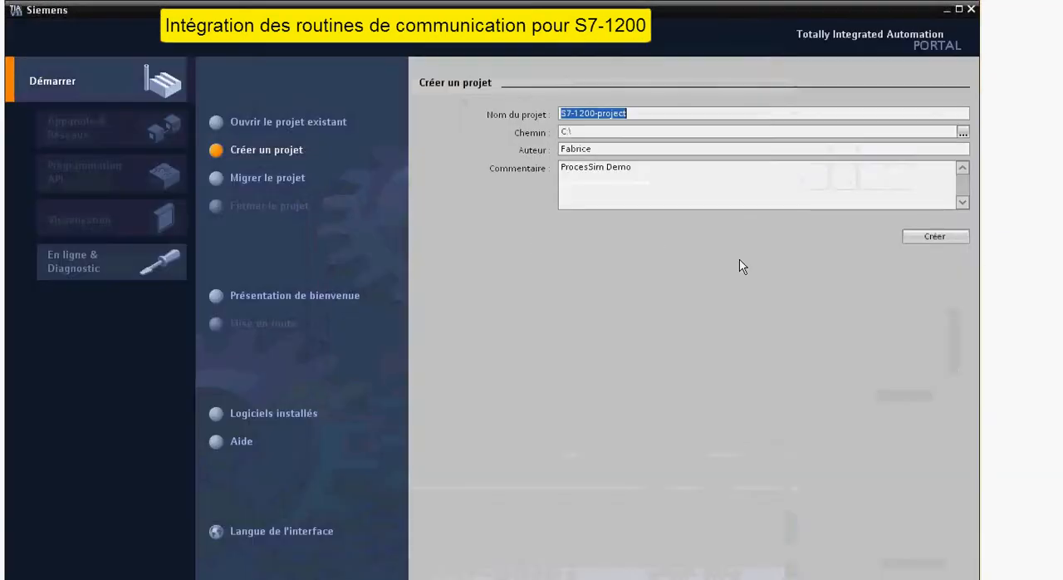
Create the project S7-1200-project in C:\ with the comment "ProcesSim Demo".
left_click(736, 198)
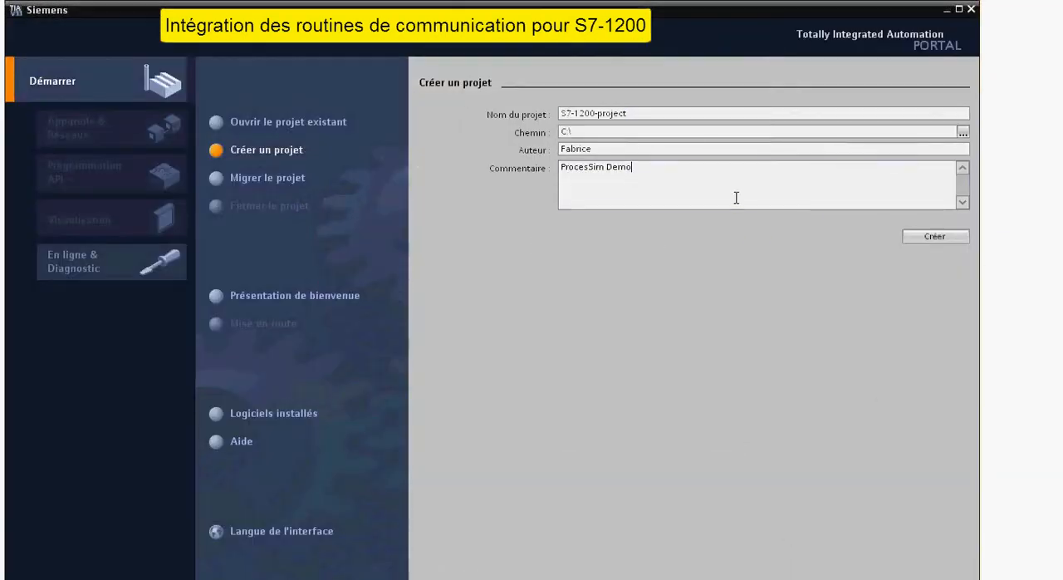
left_click(956, 242)
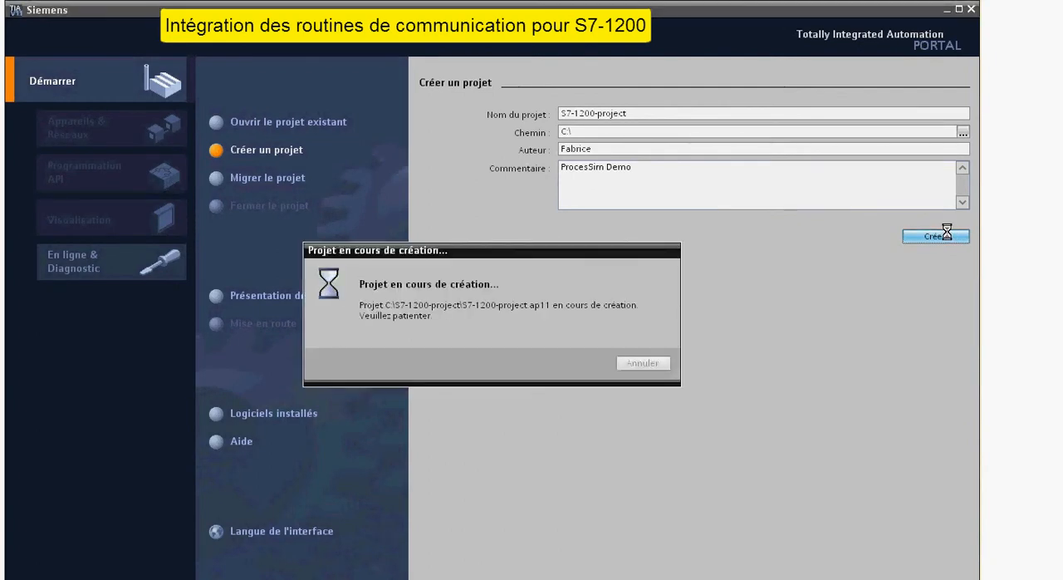